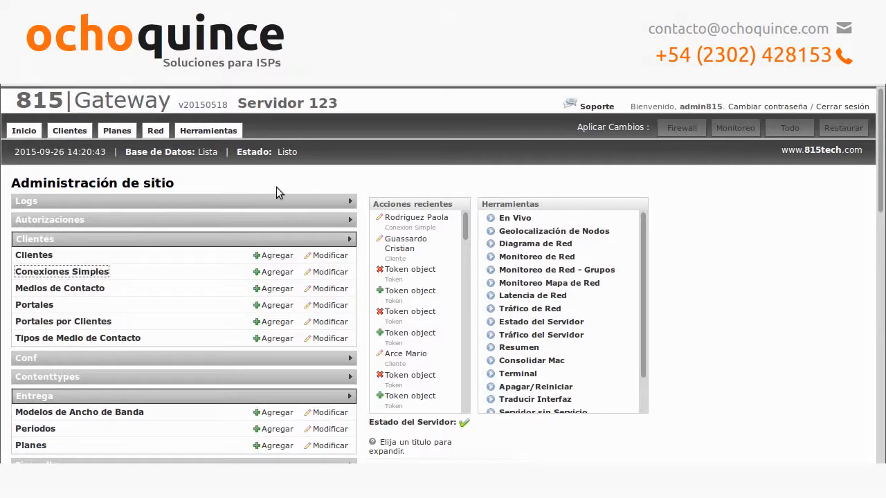
- Open the simple connection of Asociación de Coop. Argentinas C.L. and look through the plans available for it
left_click(93, 273)
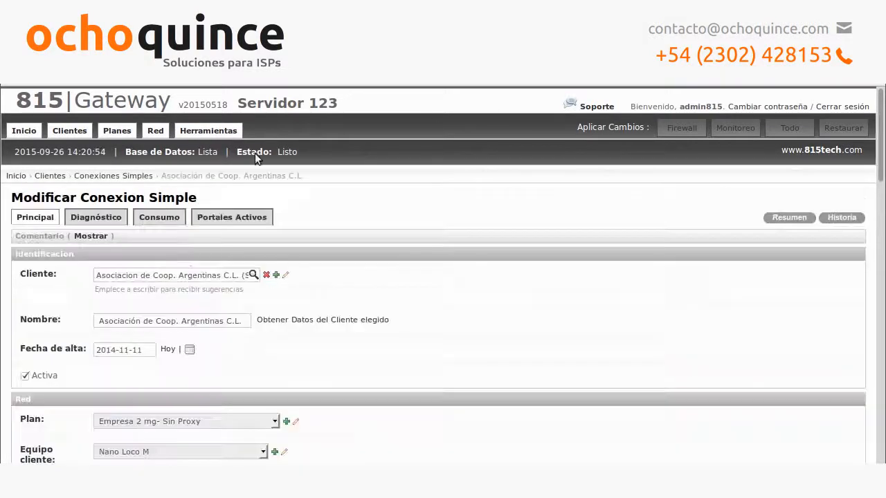
scroll(328, 334, "down", 3)
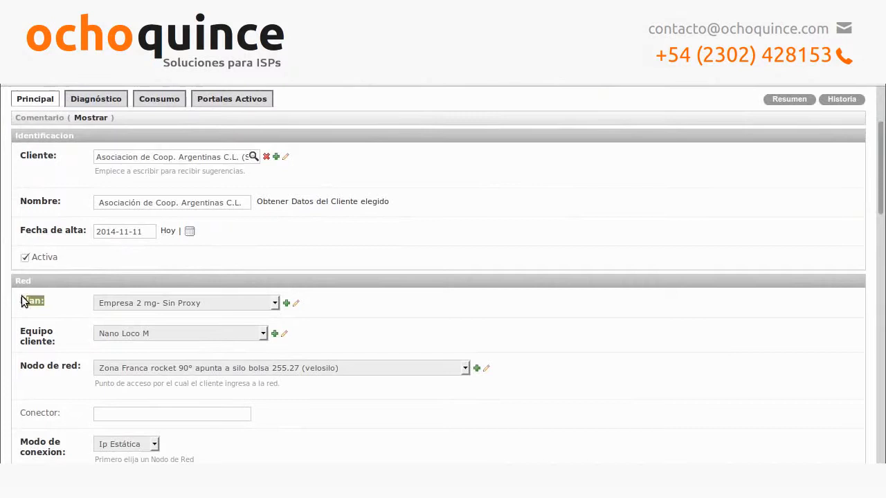
left_click(272, 303)
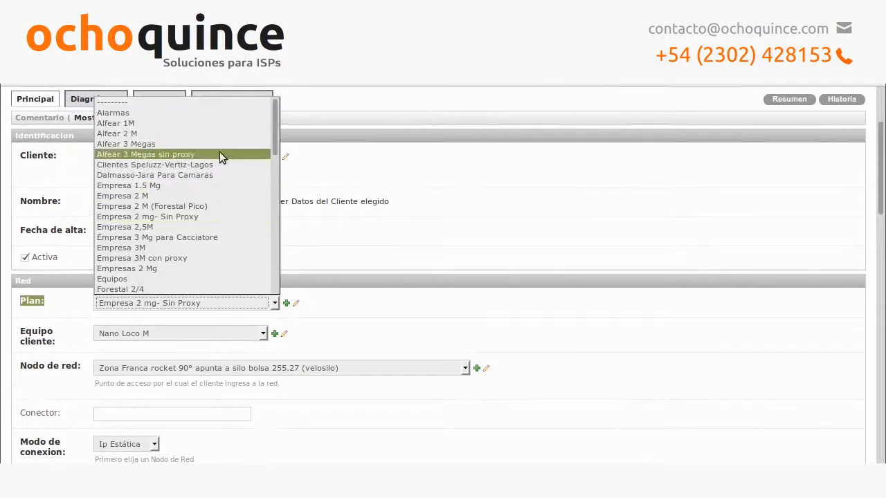
left_click(383, 246)
left_click(402, 309)
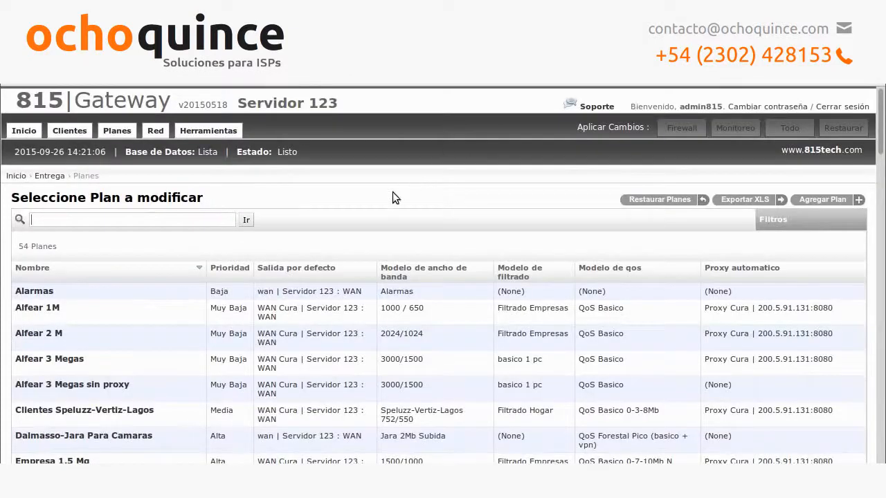
- Start adding a new plan and name it "plan de prueba"
left_click(836, 199)
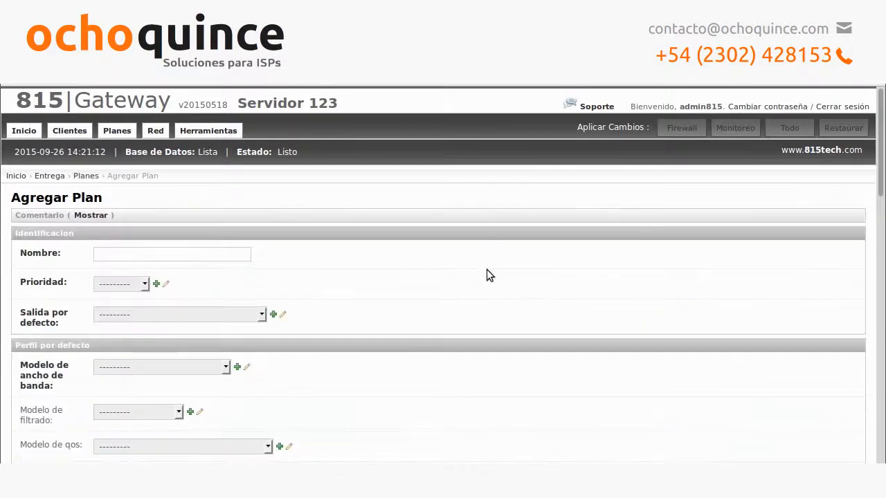
scroll(373, 262, "down", 1)
scroll(373, 265, "down", 1)
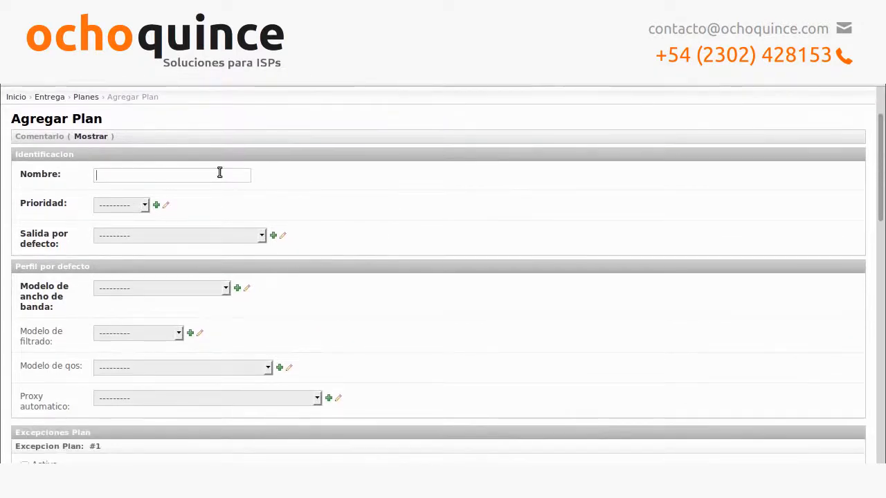
type("plan de prueba")
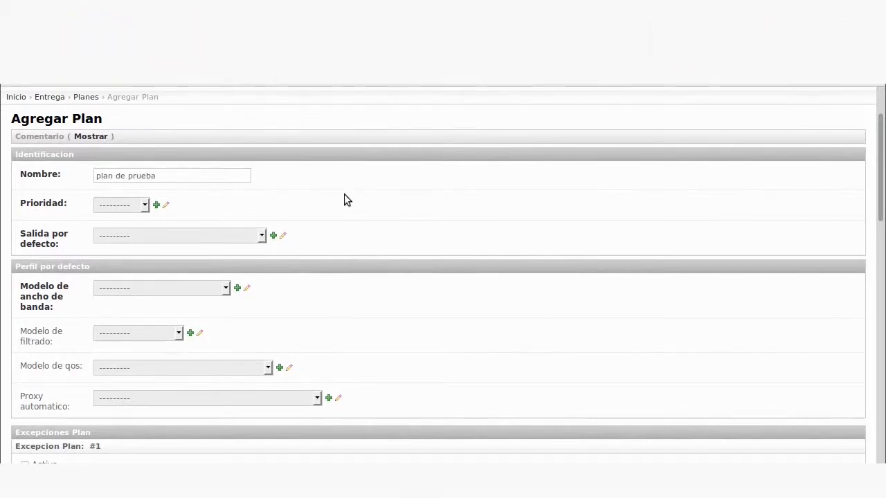
- Set the plan's priority to Media and its default output to "wan | Servidor 123 : WAN"
left_click(145, 206)
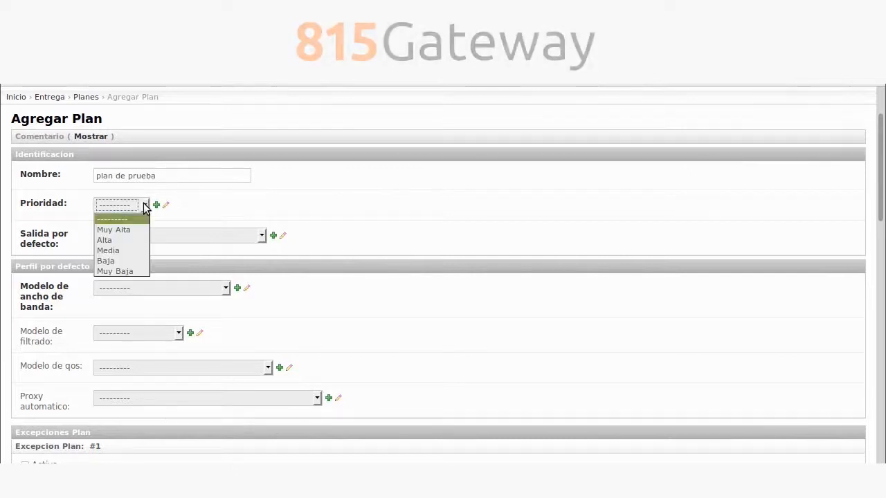
left_click(123, 253)
left_click(222, 208)
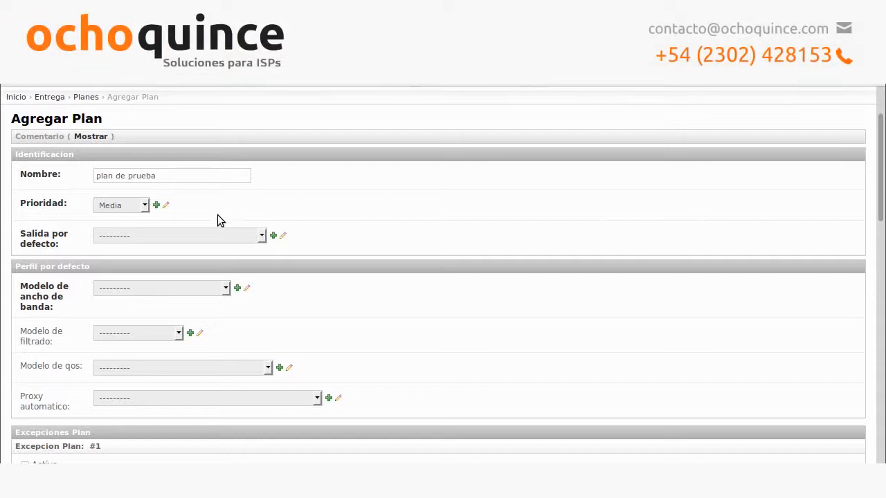
left_click(195, 235)
left_click(186, 261)
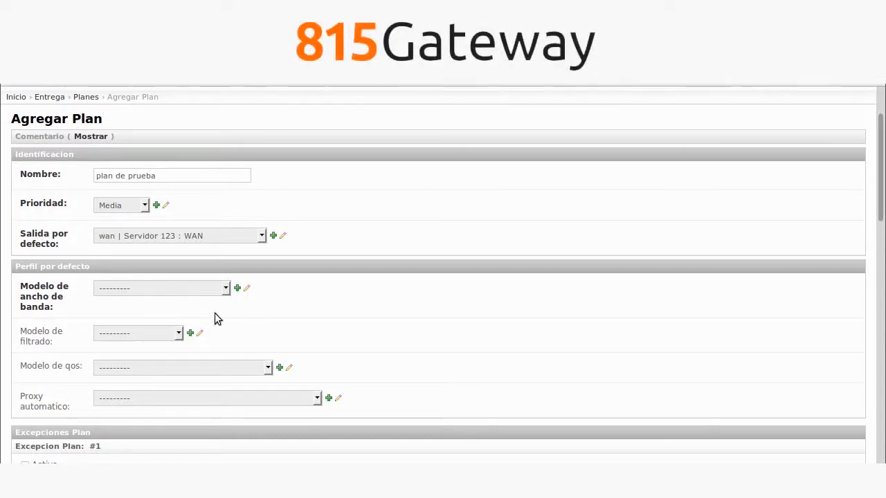
- Fill in a new bandwidth model with maximum download 2048, minimum download 512, maximum upload 1024 and minimum upload 512 Kbits/s
left_click(239, 287)
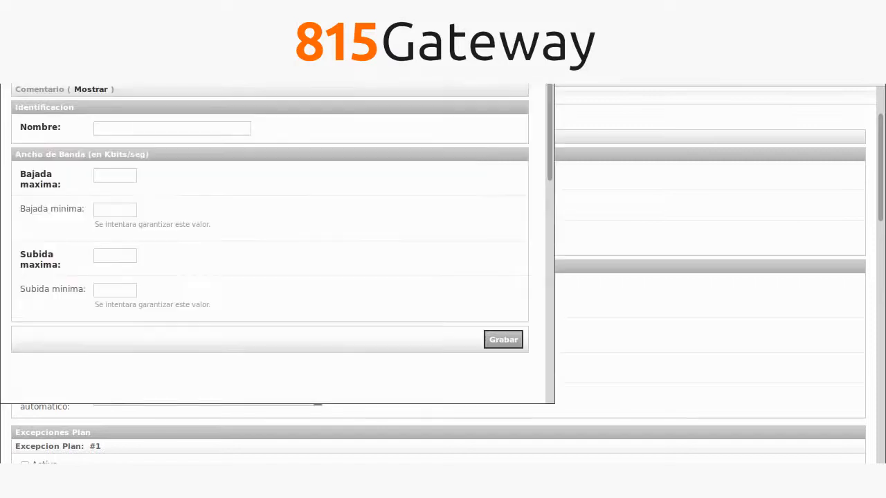
left_click_drag(211, 29, 574, 67)
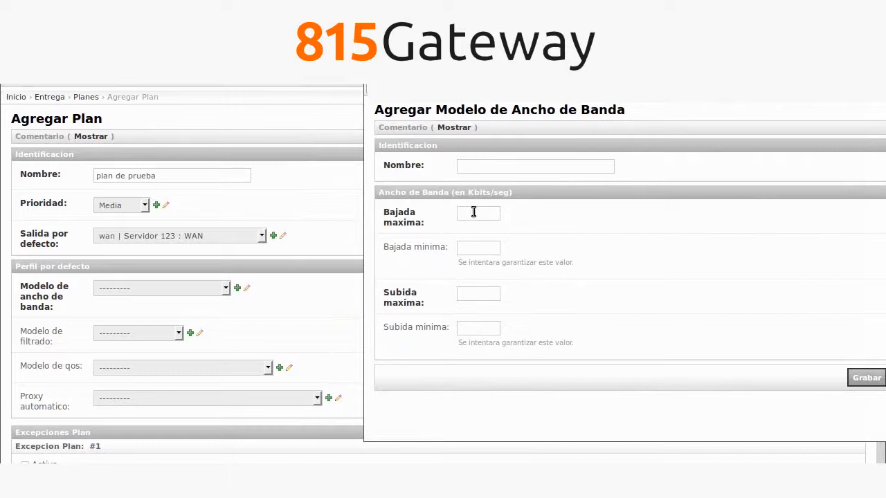
type("2048")
left_click(480, 296)
type("1024")
type("512")
type("512")
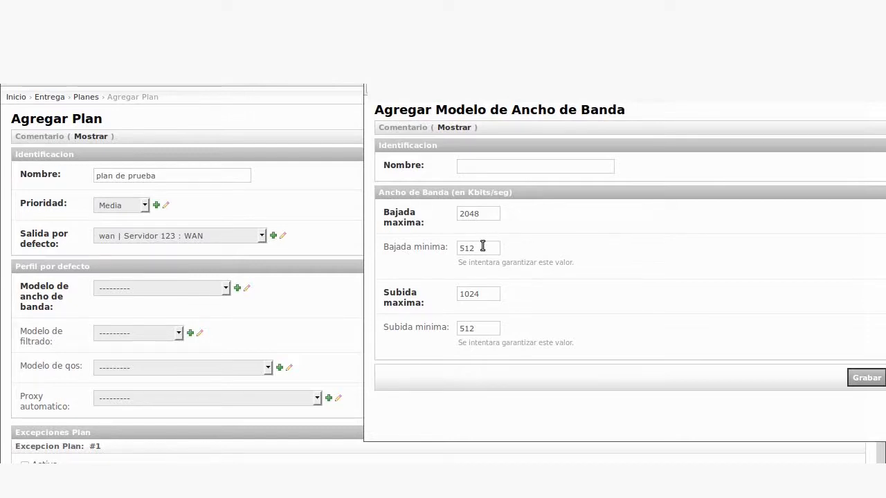
left_click_drag(483, 247, 424, 248)
left_click(570, 251)
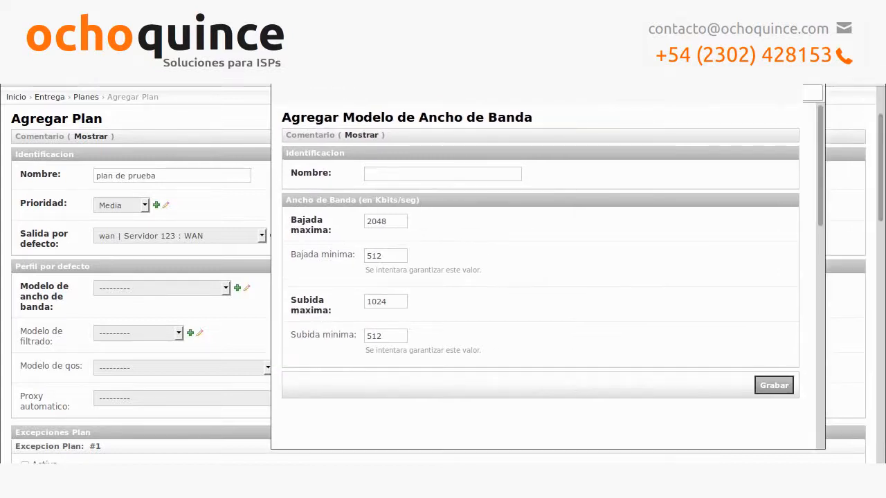
- Set the default profile's bandwidth model to 2500/1250 and its automatic proxy to "NS2 126 10.0.0.7 | 10.0.0.7:8080"
left_click(193, 287)
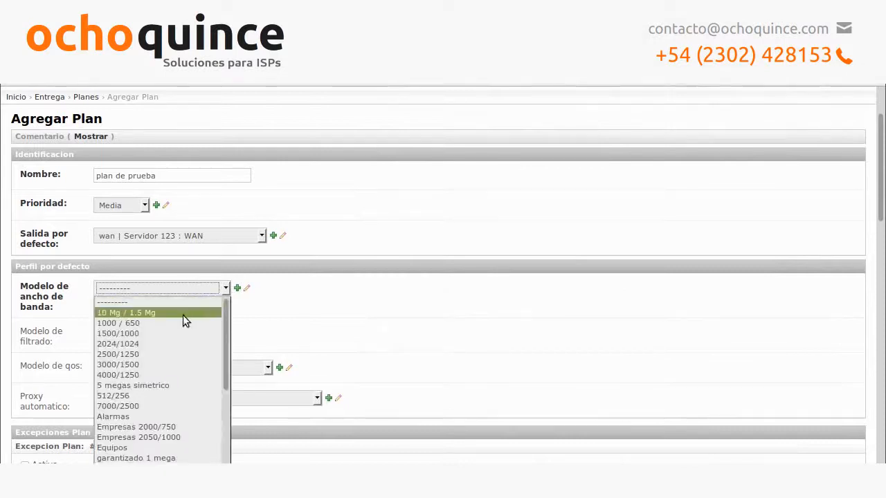
left_click(168, 357)
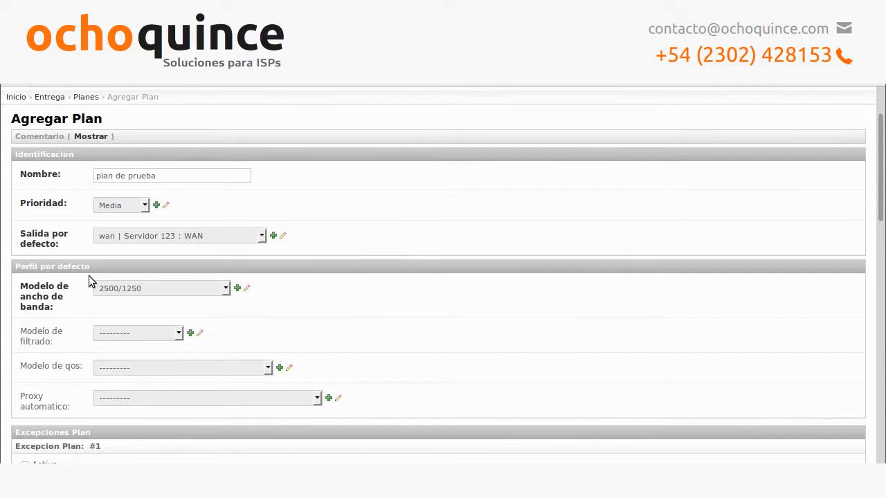
scroll(636, 265, "down", 5)
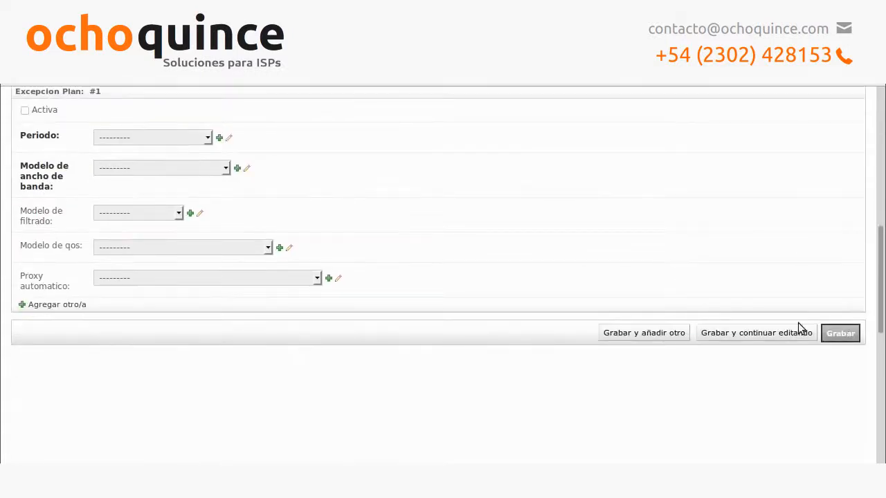
scroll(675, 278, "up", 5)
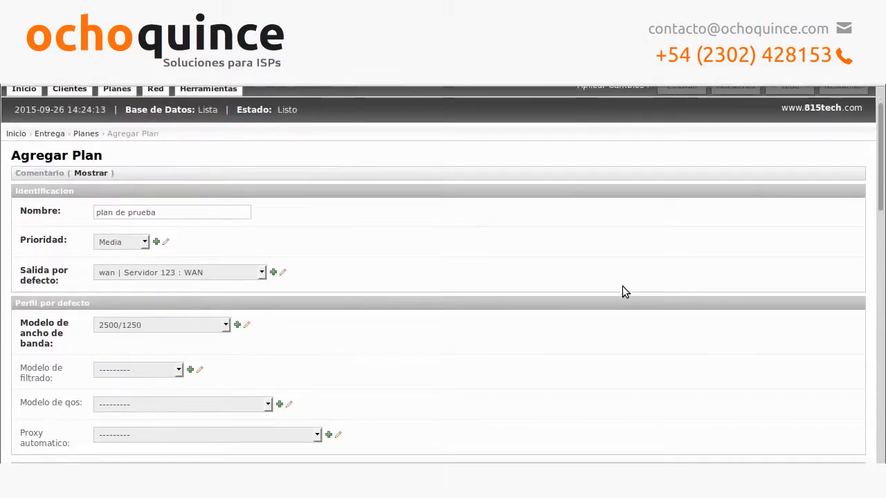
scroll(623, 286, "down", 1)
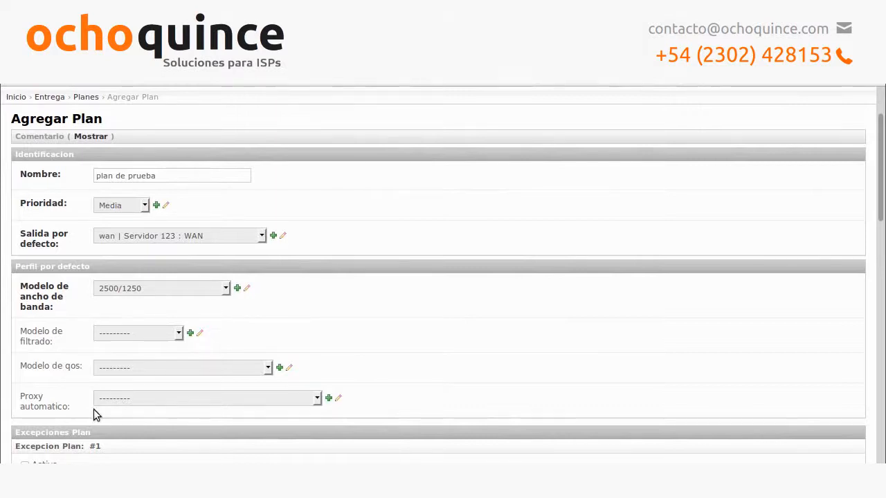
left_click(153, 399)
left_click(153, 423)
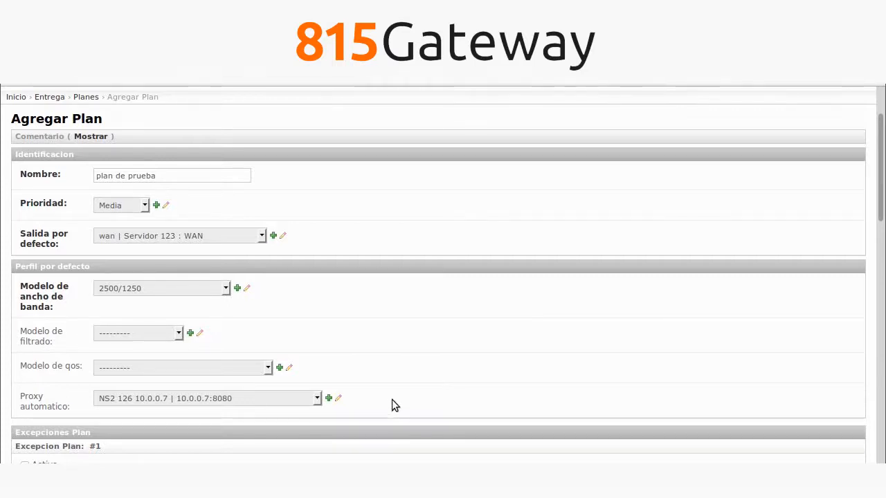
left_click_drag(26, 336, 78, 369)
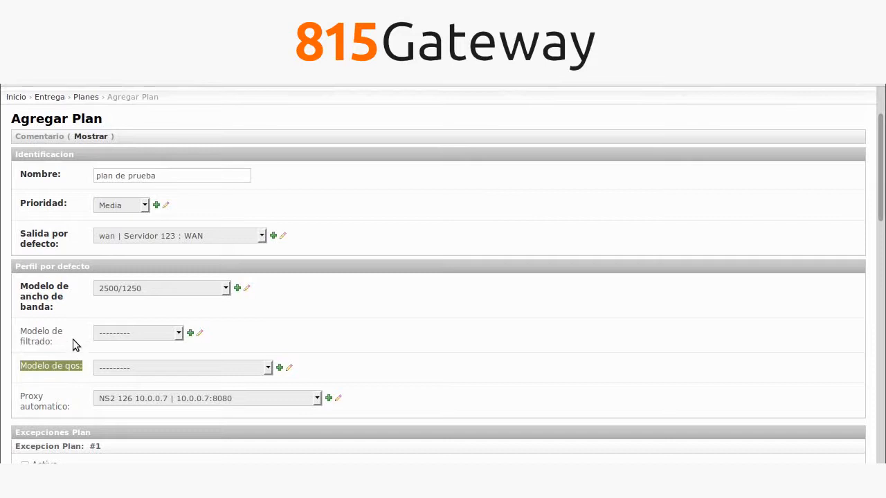
left_click(73, 339)
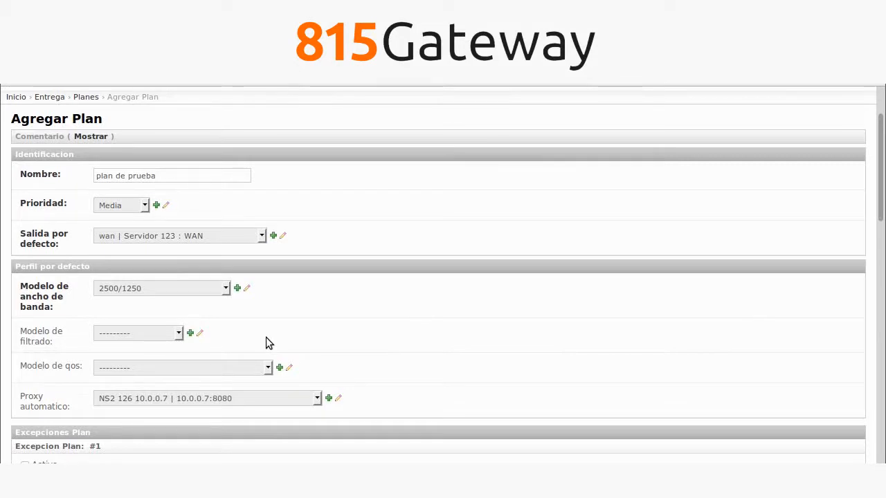
left_click_drag(64, 312, 21, 286)
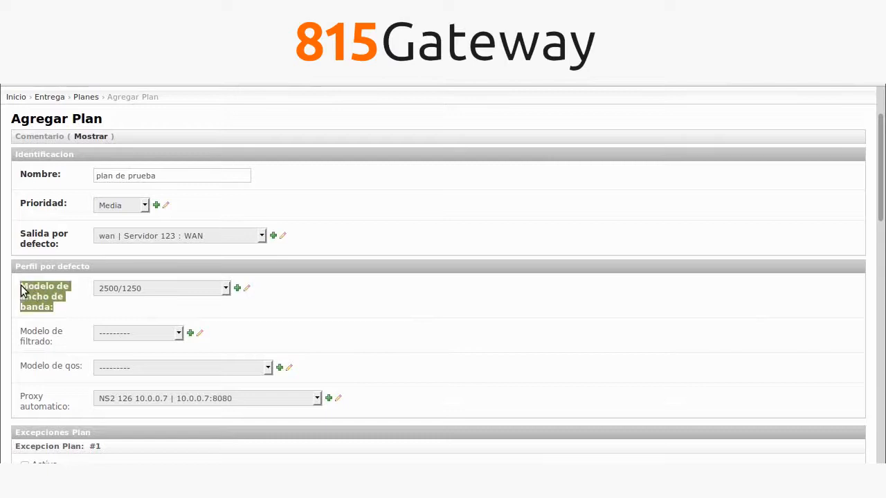
left_click(72, 306)
left_click(247, 337)
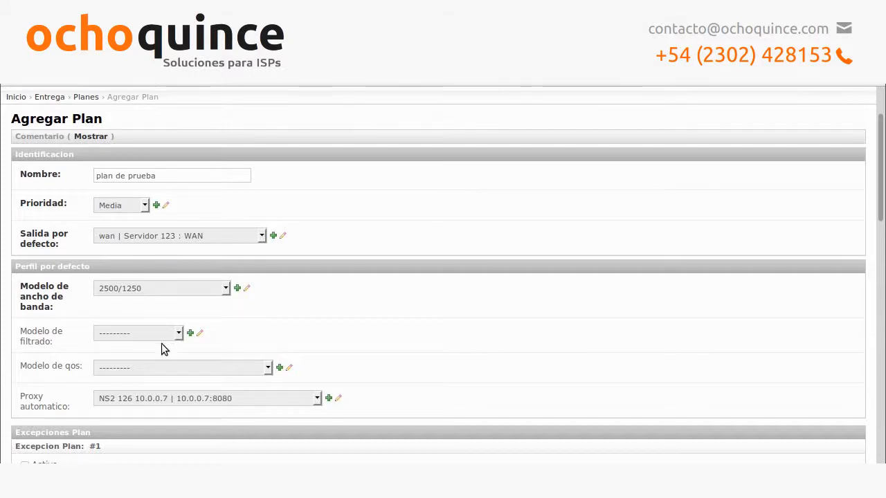
- Set the default profile's filtering model to "hogar"
left_click(177, 335)
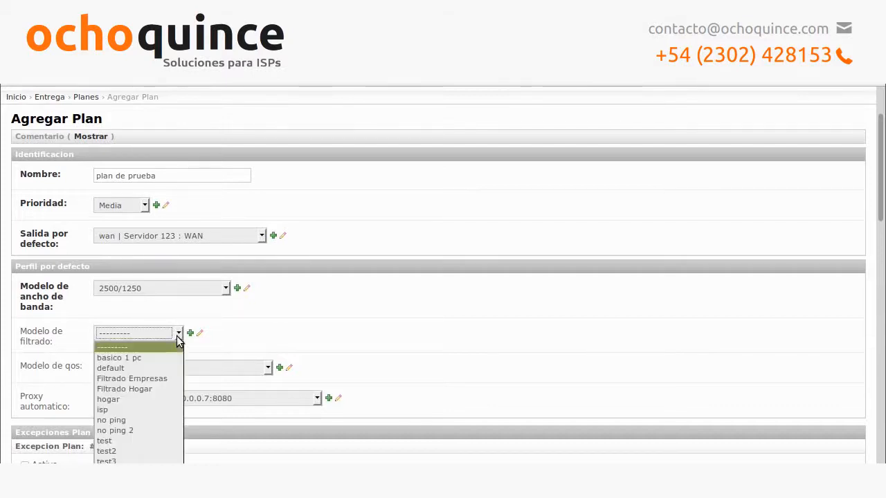
left_click(150, 399)
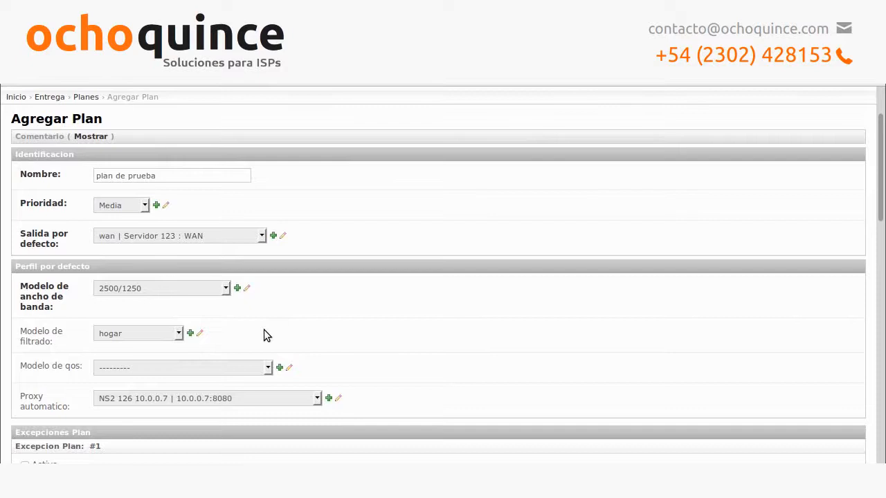
left_click_drag(26, 367, 79, 370)
left_click(79, 370)
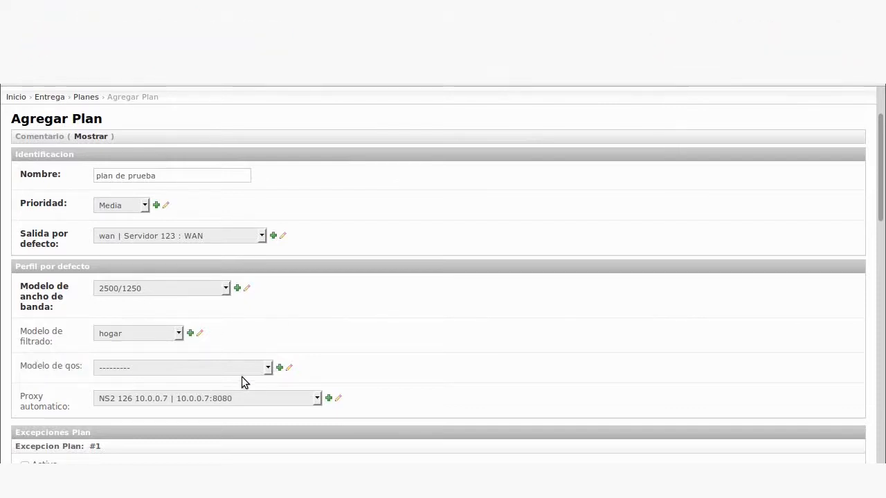
- Open the form for a new QoS profile and examine its main, secondary and remaining partition settings
left_click(279, 368)
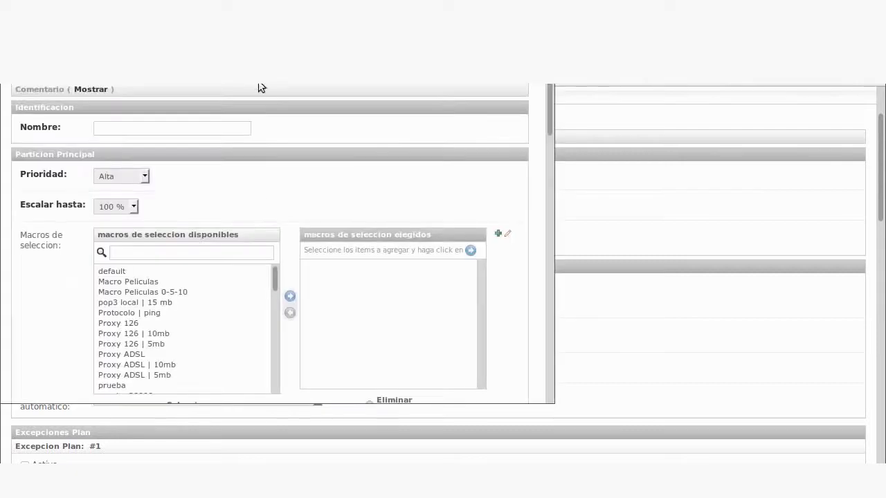
left_click_drag(261, 87, 593, 117)
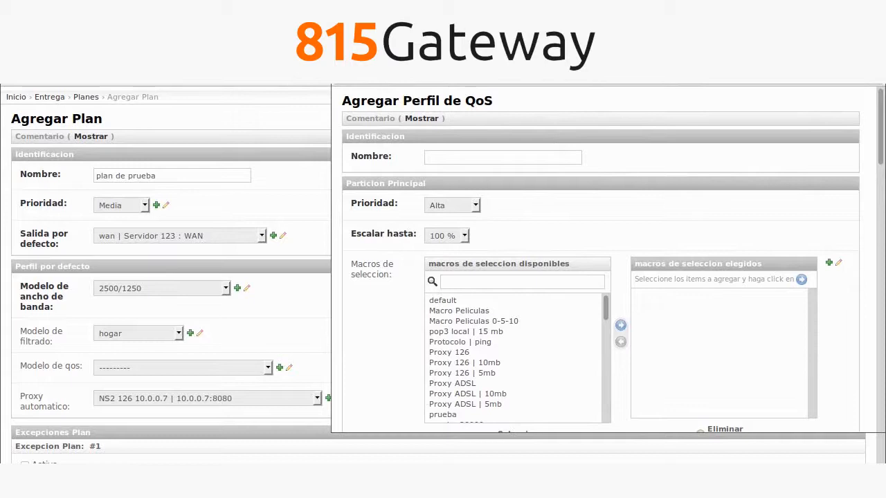
left_click_drag(554, 78, 374, 68)
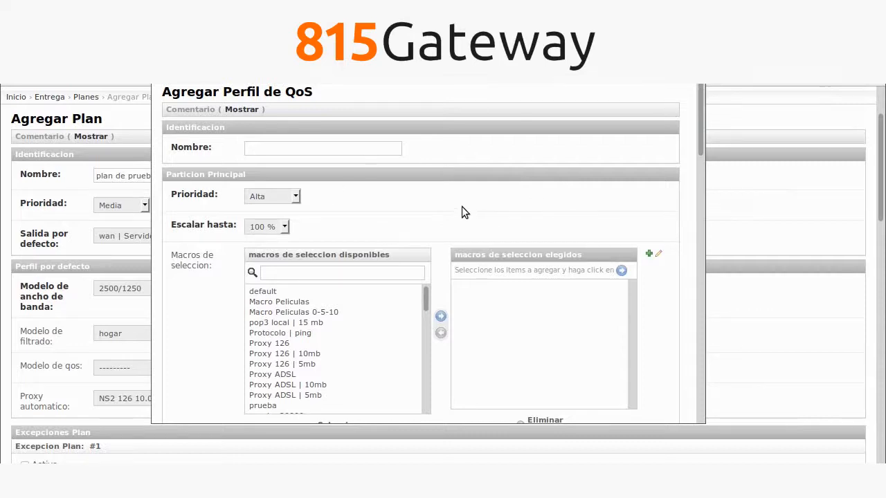
scroll(462, 206, "down", 5)
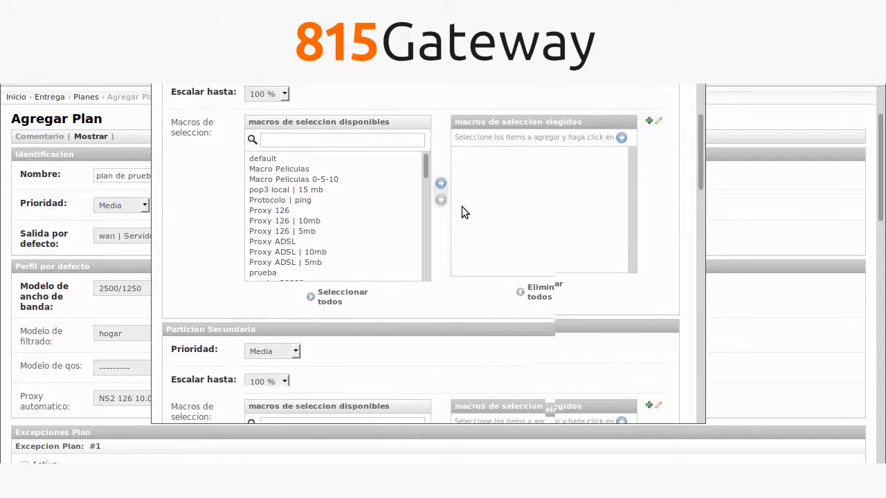
scroll(461, 207, "down", 2)
scroll(460, 206, "up", 8)
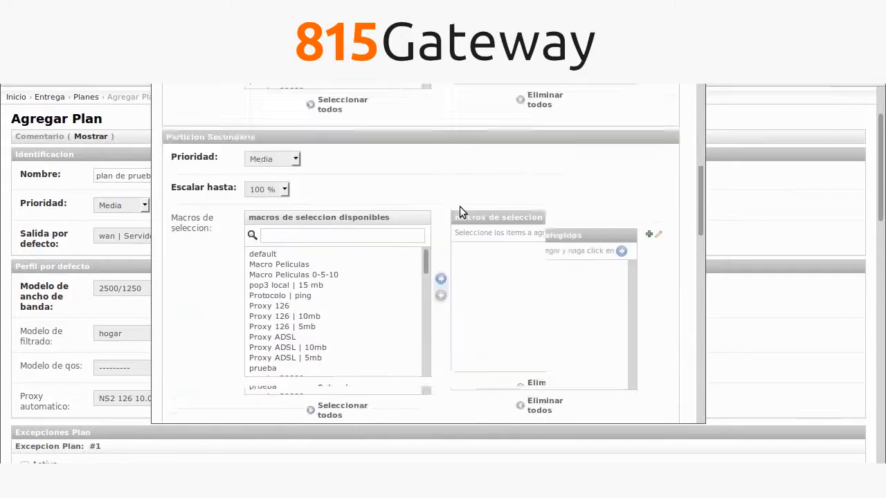
scroll(219, 236, "down", 5)
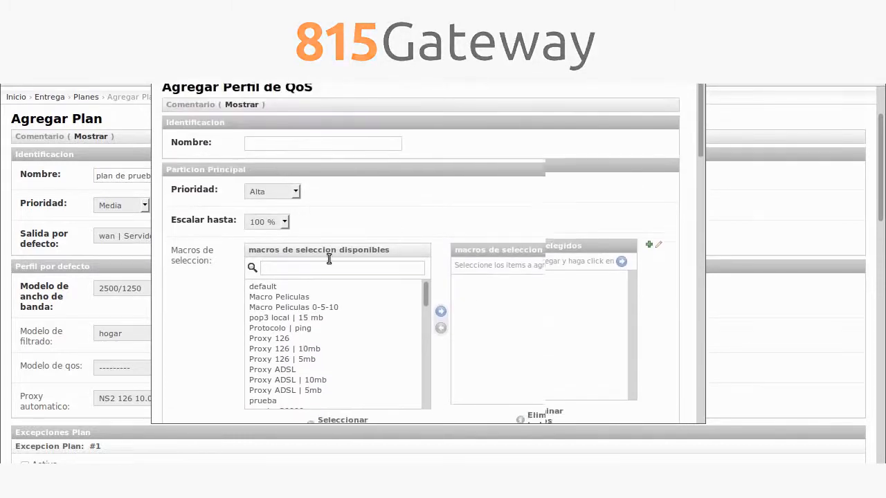
scroll(376, 289, "down", 4)
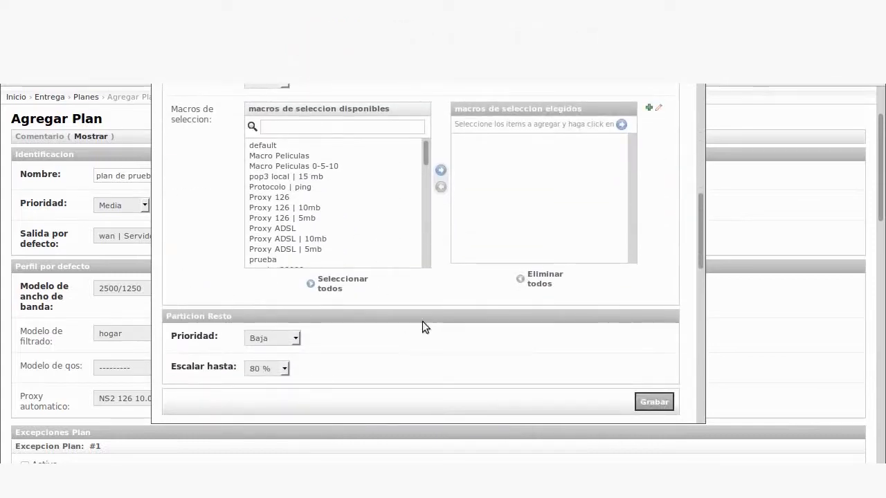
scroll(448, 322, "up", 4)
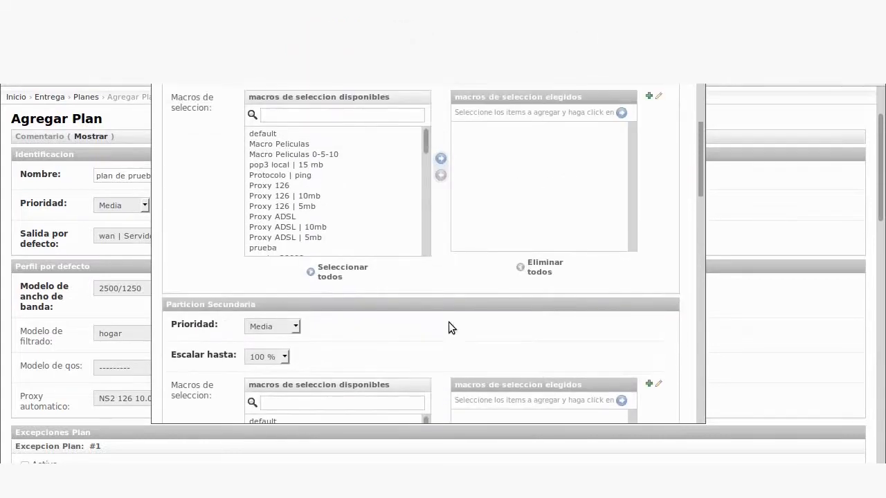
- Add the selection macros "Puerto | http" and "Puerto | https" to the main partition of the new QoS profile
scroll(449, 322, "up", 2)
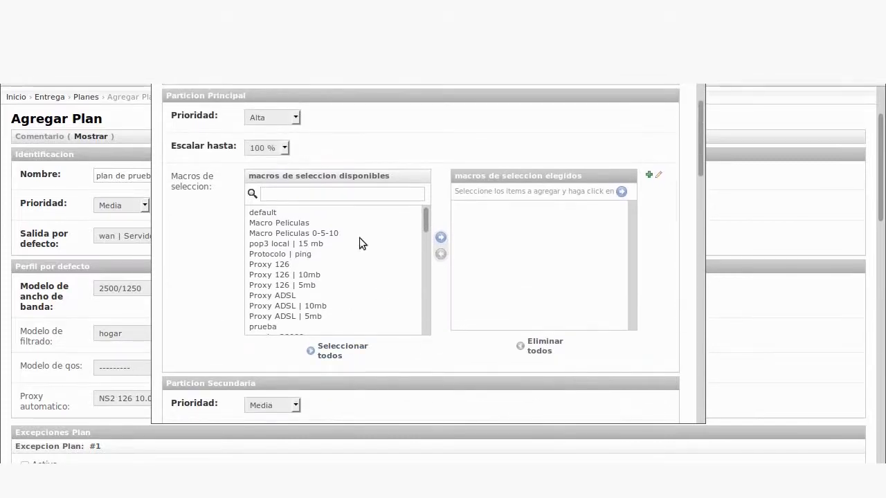
left_click(375, 194)
type("http")
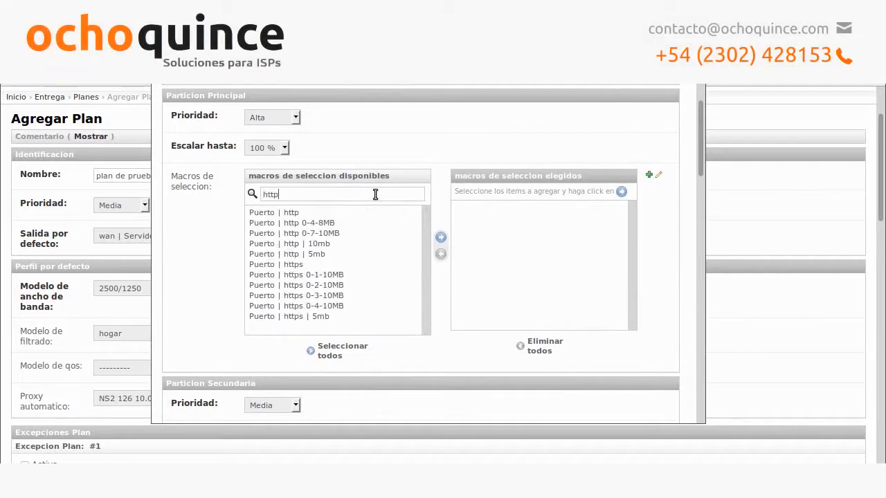
left_click(337, 212)
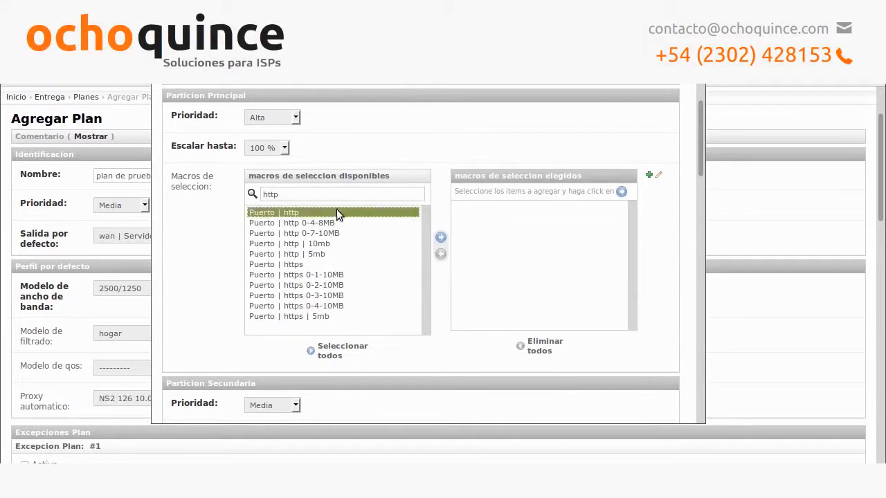
left_click(324, 262, "ctrl")
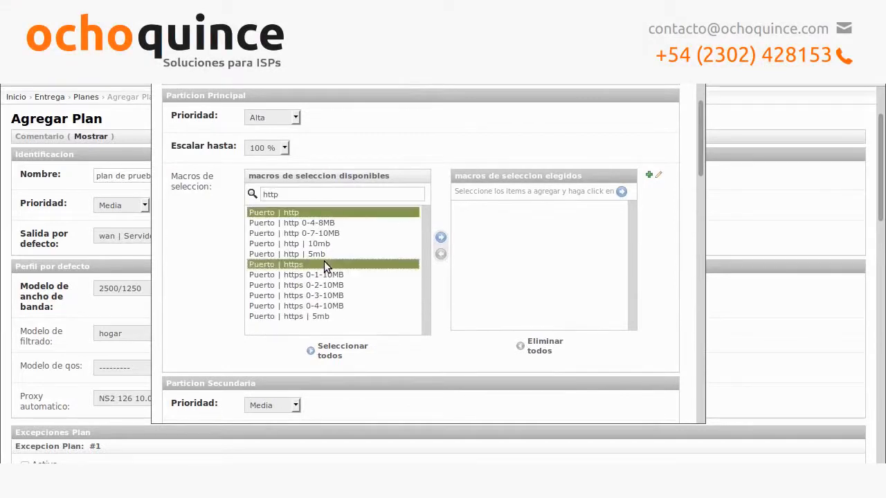
left_click(440, 237)
- Add the selection macros "Puerto | DNS" and "Protocolo | ping" to the main partition
double_click(319, 194)
type("dns")
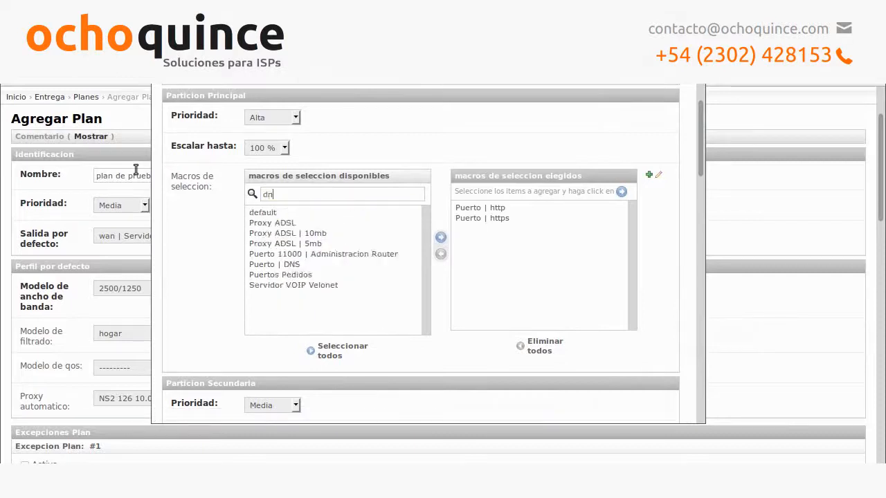
left_click(284, 213)
left_click(442, 238)
type("ping")
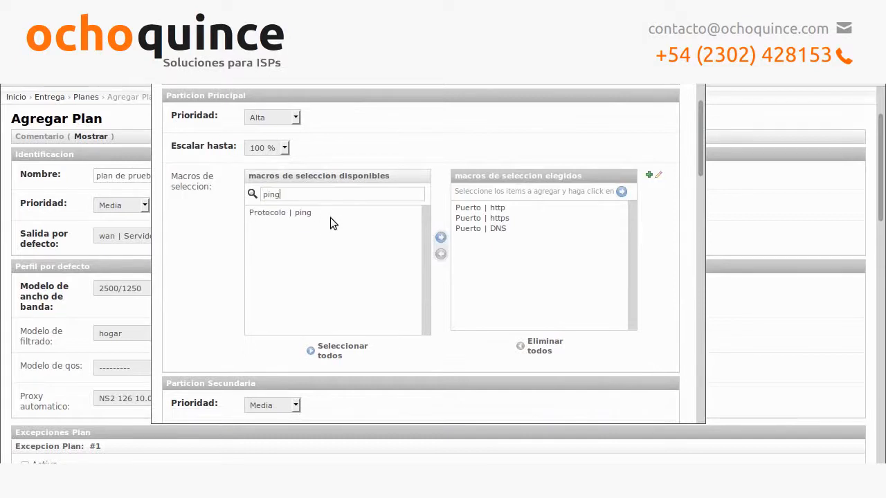
left_click(336, 213)
left_click(442, 238)
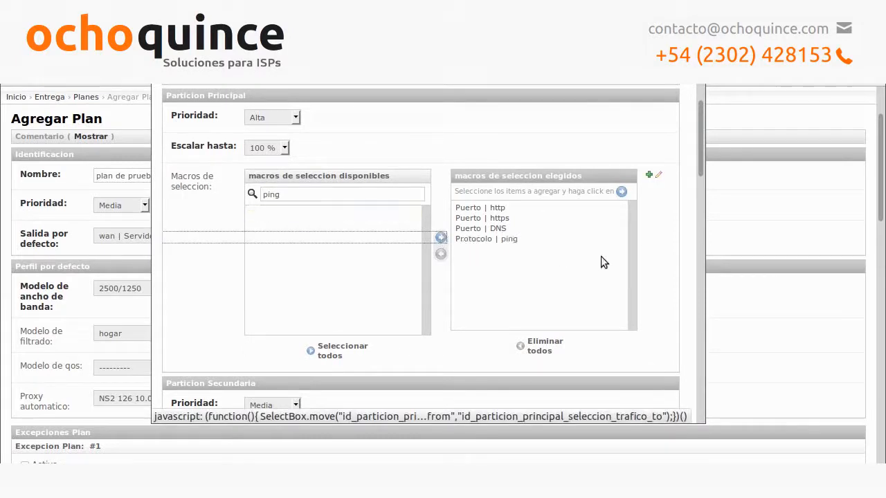
- Add the selection macros "Puerto | pop3" and "Puerto | smtp" to the secondary partition
scroll(694, 317, "down", 3)
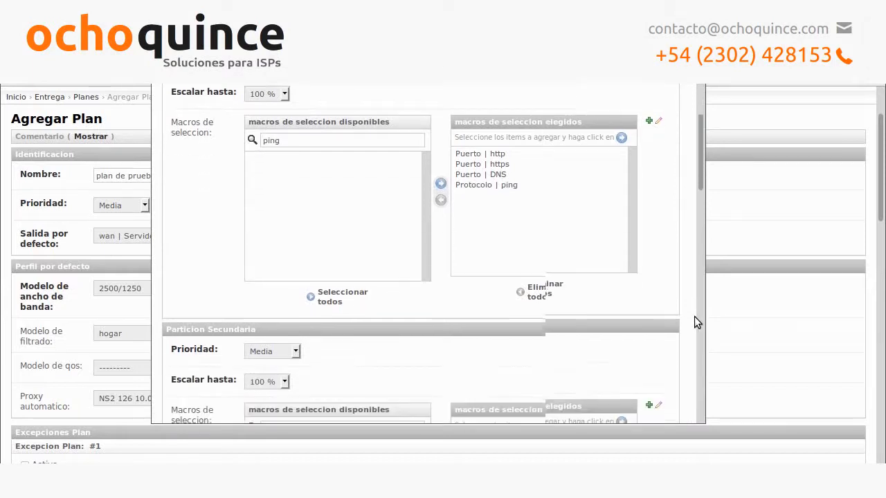
type("pop")
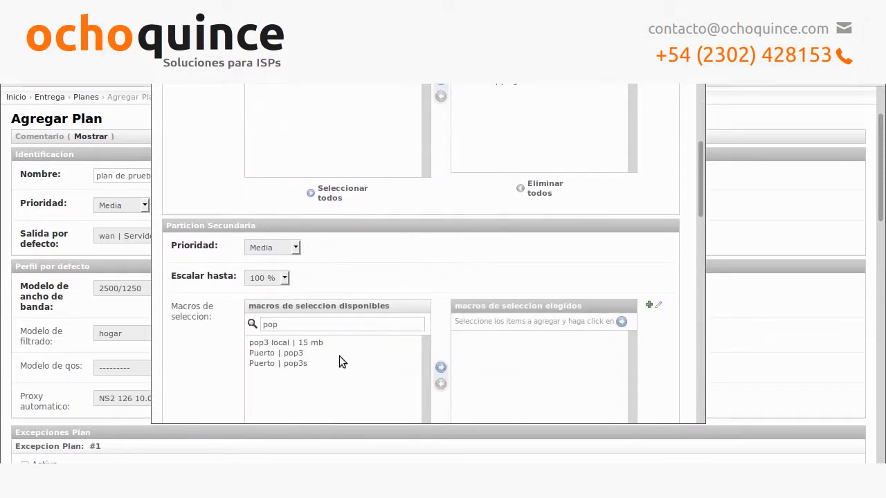
left_click(339, 354)
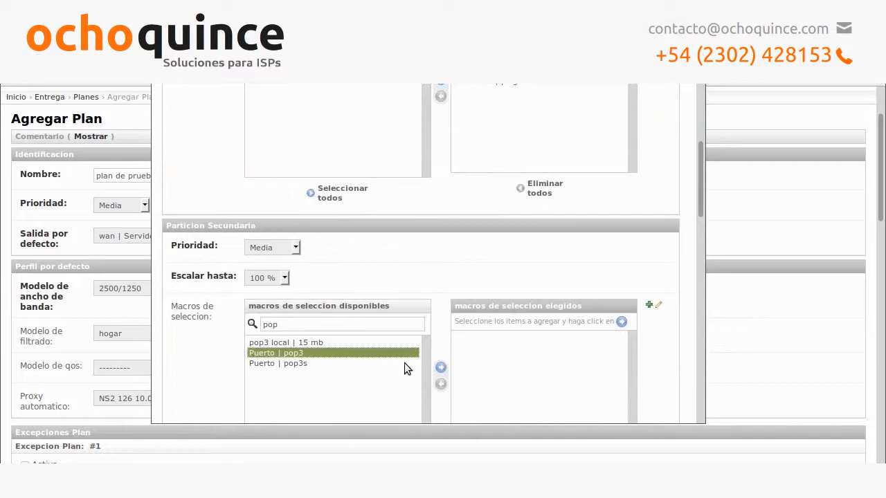
left_click(441, 368)
type("smtp")
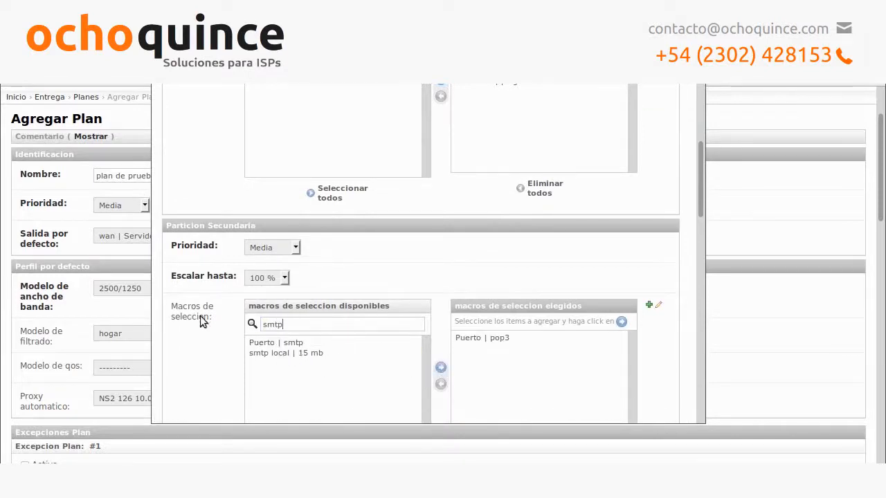
left_click(274, 344)
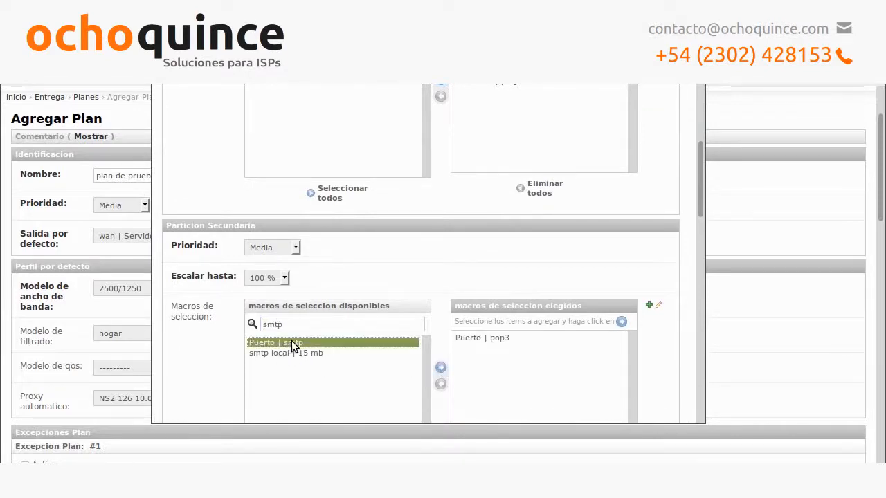
left_click(441, 369)
- Review the priority, scaling limit and chosen selection macros of the main and secondary partitions
scroll(433, 301, "down", 5)
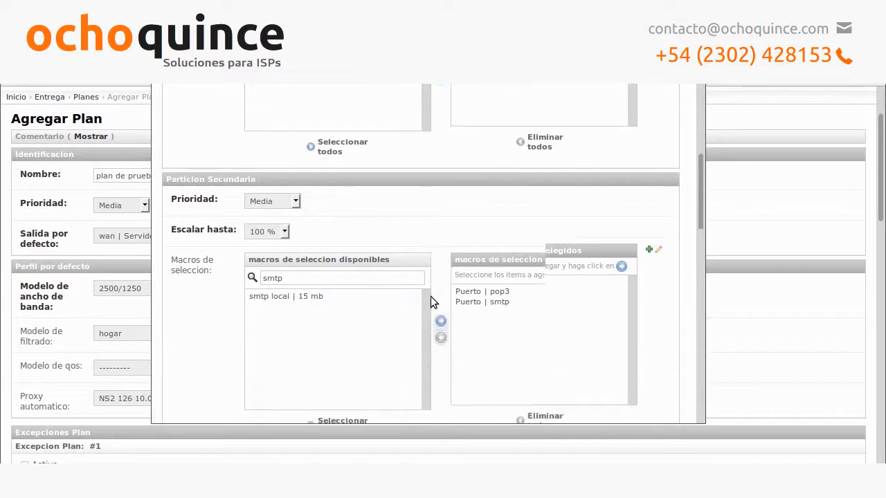
scroll(418, 312, "up", 10)
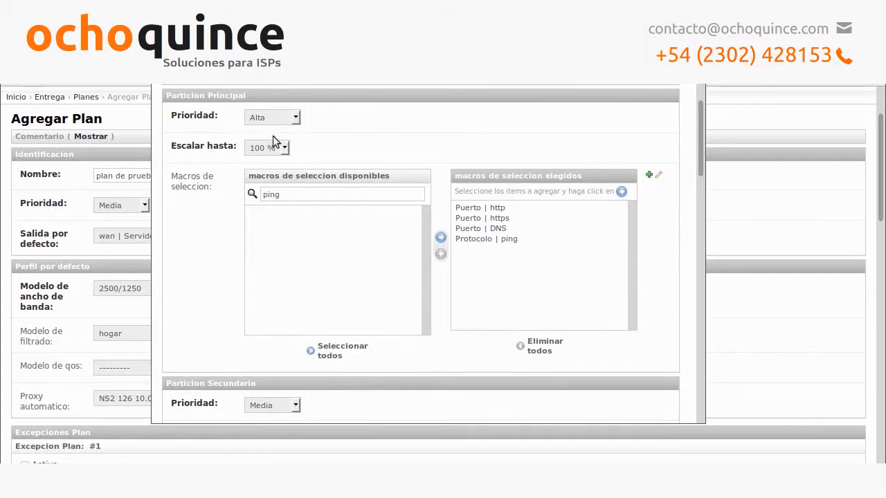
left_click(481, 206)
left_click(484, 218)
left_click(485, 229)
left_click(484, 240)
left_click(492, 208)
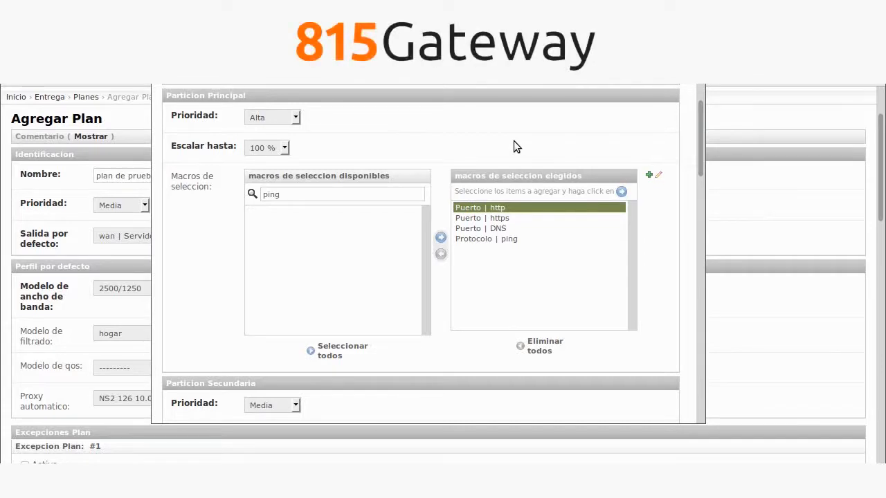
scroll(438, 151, "down", 5)
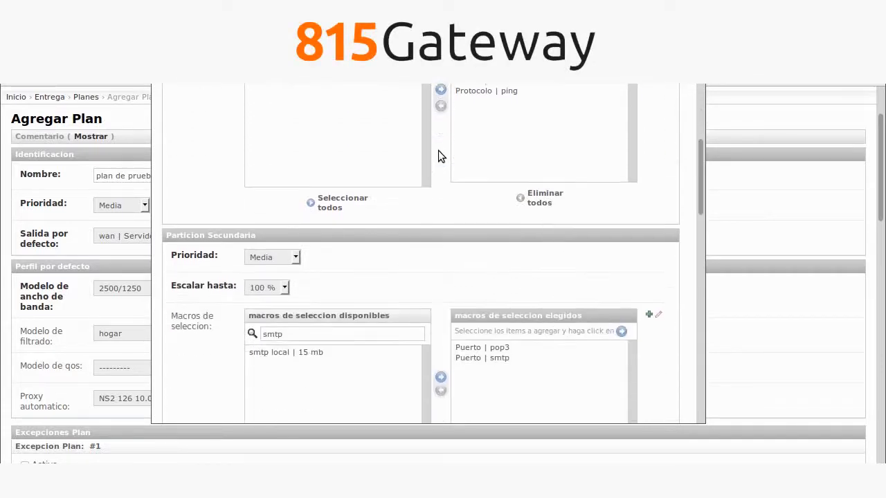
scroll(416, 196, "down", 3)
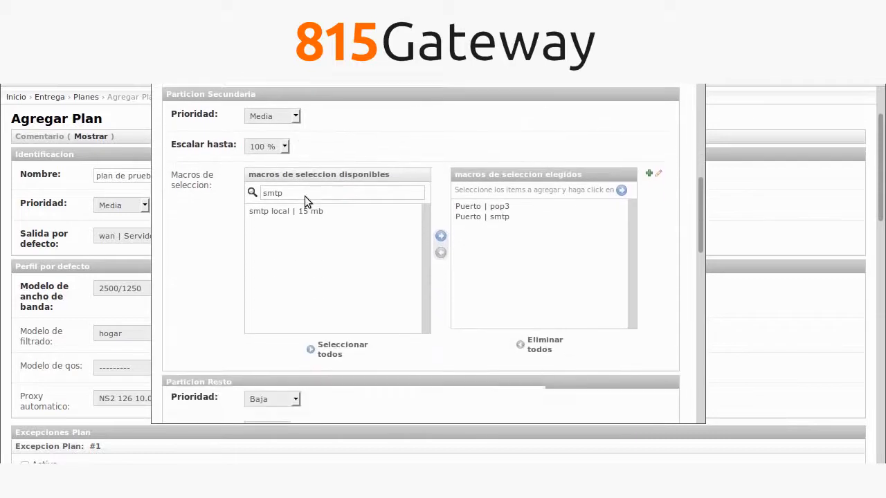
scroll(375, 212, "up", 10)
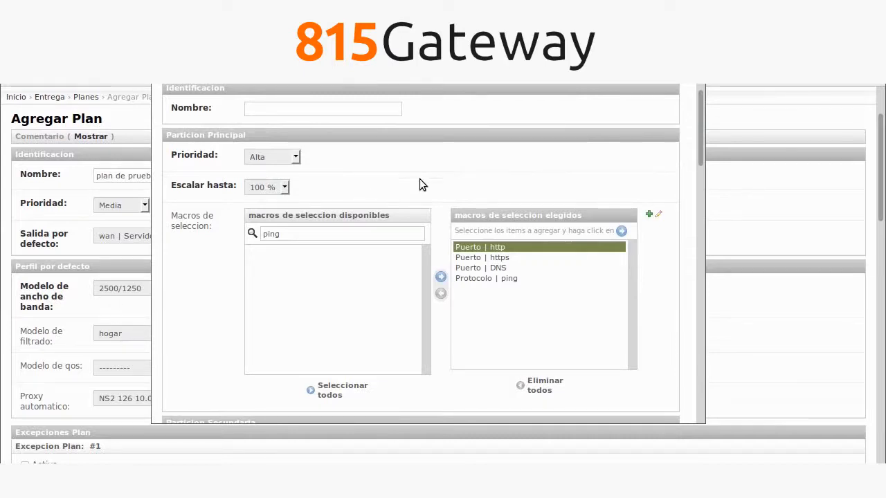
left_click(477, 258)
left_click(479, 270)
left_click(480, 280)
left_click(486, 249)
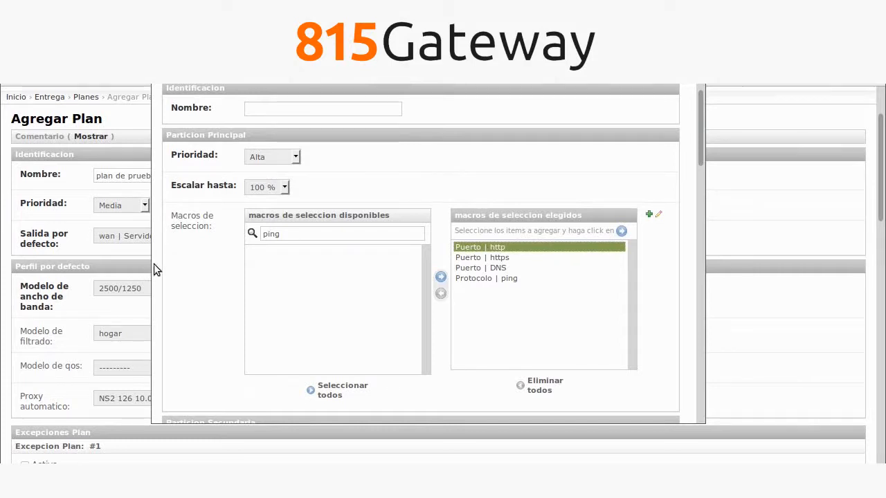
- Set the scaling limit to 60 % for the secondary partition and 30 % for the remaining-traffic partition
scroll(192, 257, "down", 5)
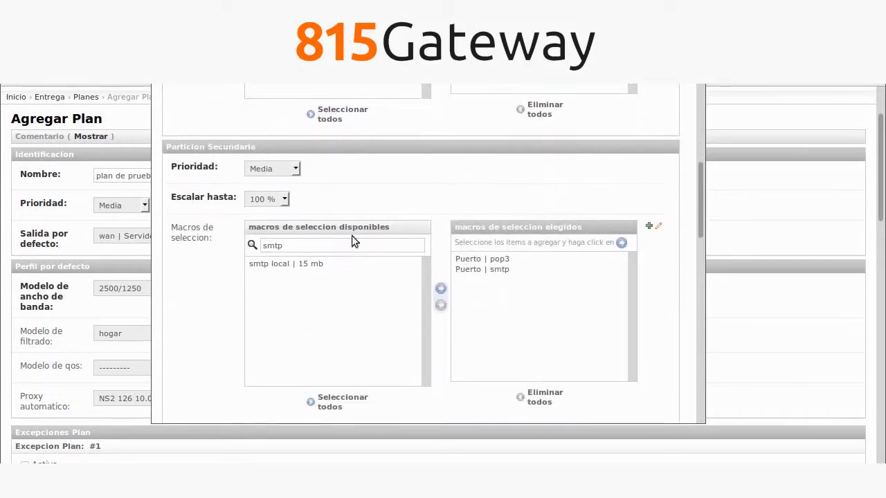
left_click(283, 200)
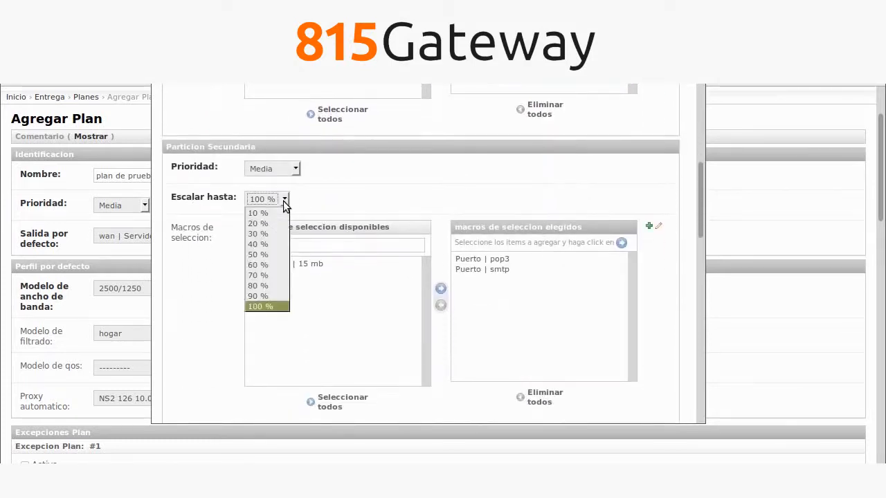
left_click(267, 266)
scroll(356, 192, "down", 5)
left_click(282, 290)
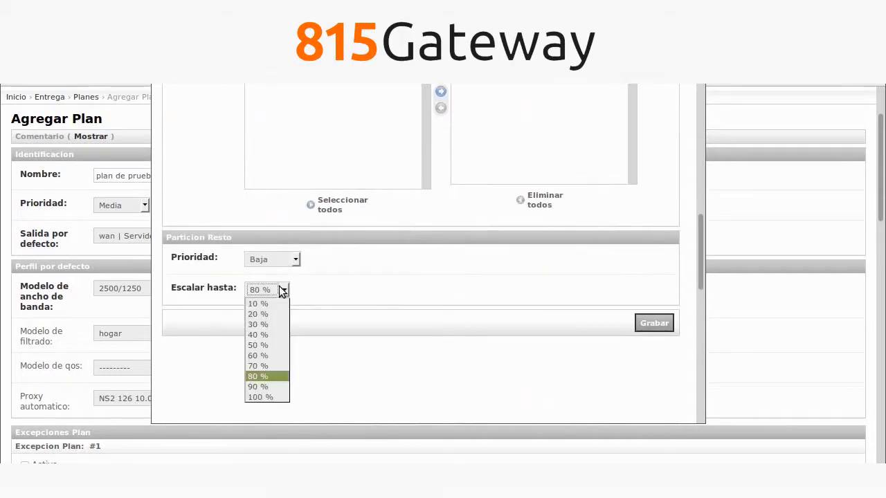
left_click(277, 325)
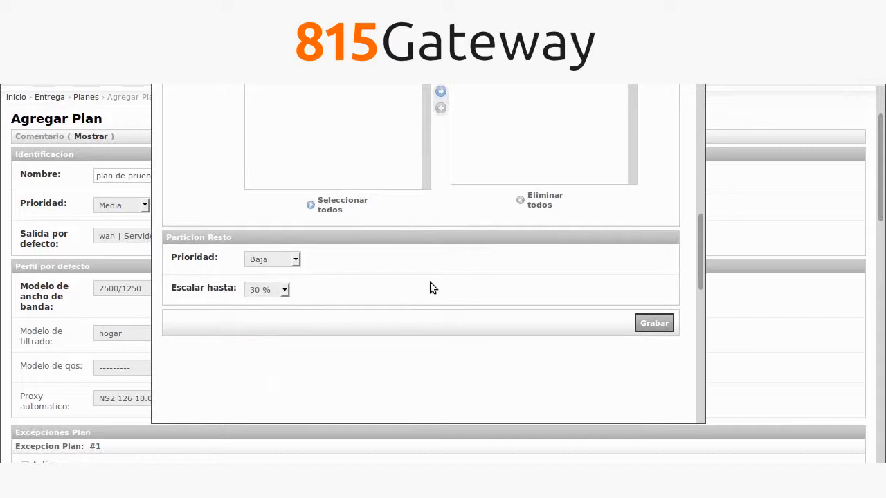
- Replace the macro "Puerto | http" with "Puerto | http | 5mb" in the main partition's chosen macros
scroll(430, 282, "up", 5)
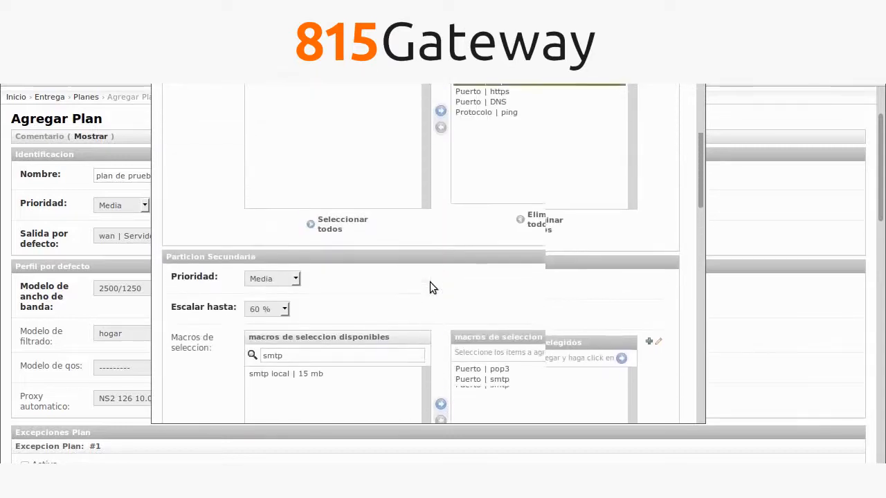
scroll(430, 281, "up", 1)
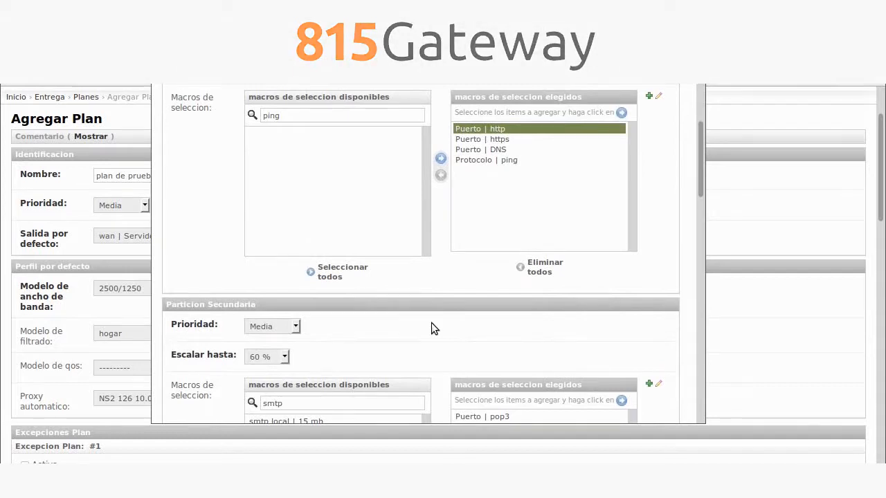
scroll(431, 322, "up", 3)
scroll(431, 323, "up", 1)
left_click_drag(303, 234, 231, 219)
type("http")
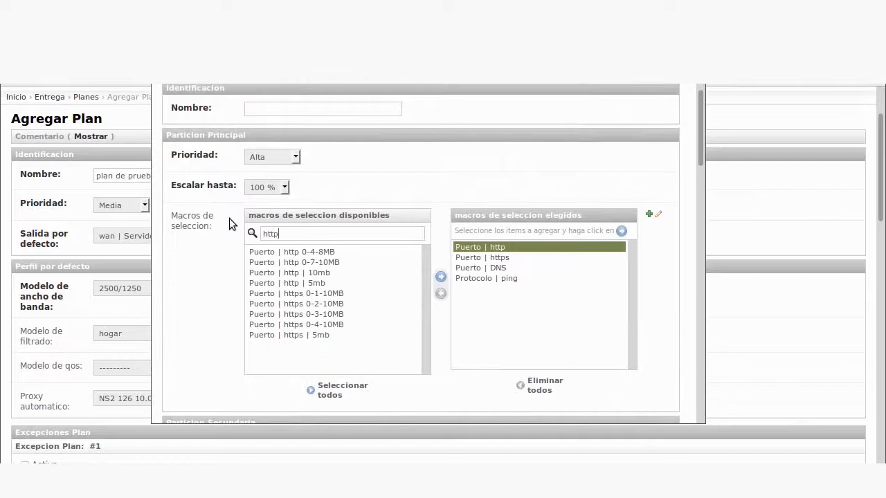
left_click(339, 284)
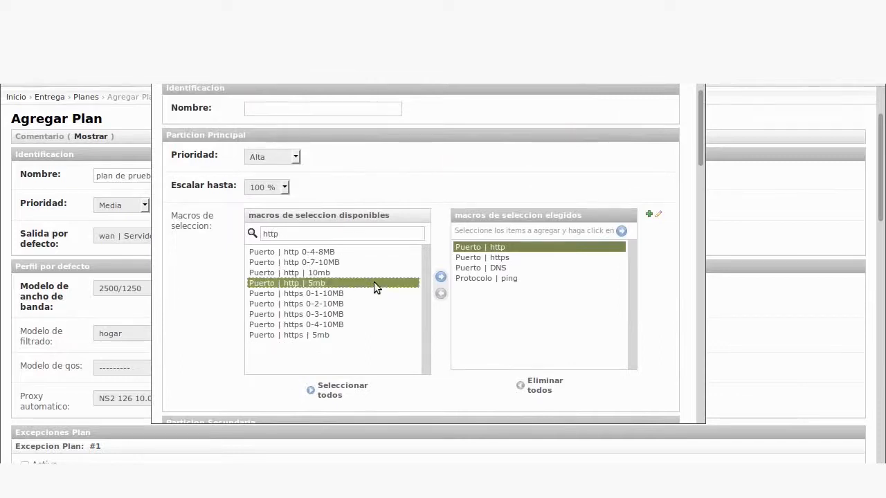
left_click(441, 277)
left_click(499, 247)
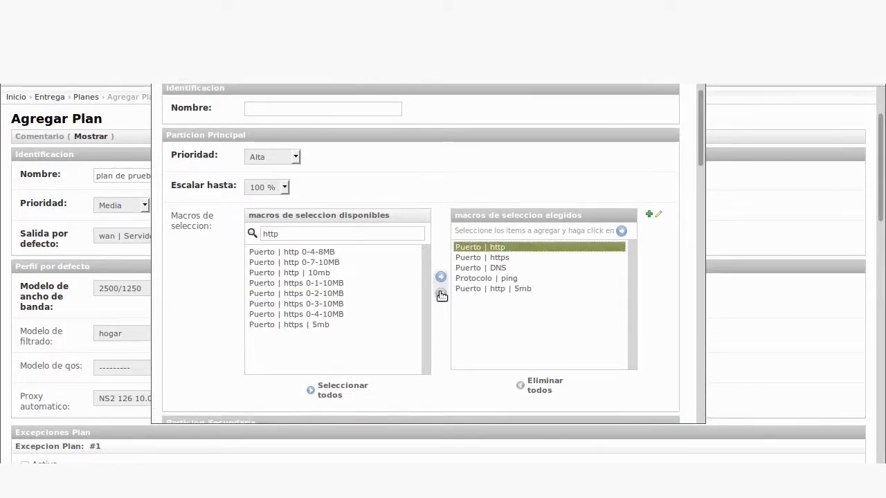
left_click(441, 295)
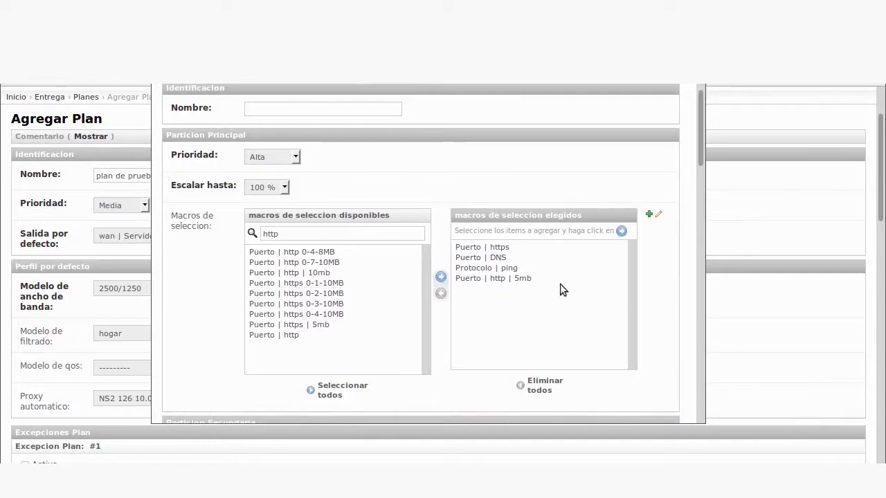
- Add the selection macro "Puerto | http" to the secondary partition
scroll(337, 290, "down", 5)
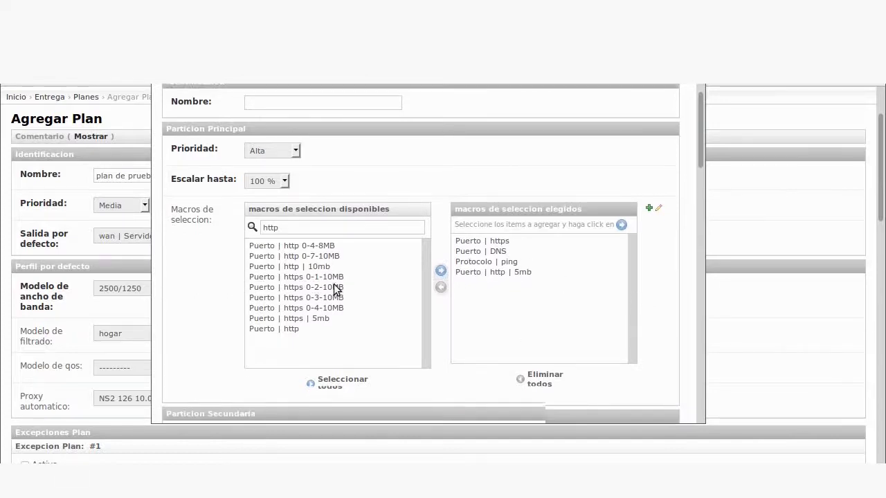
left_click_drag(304, 359, 261, 346)
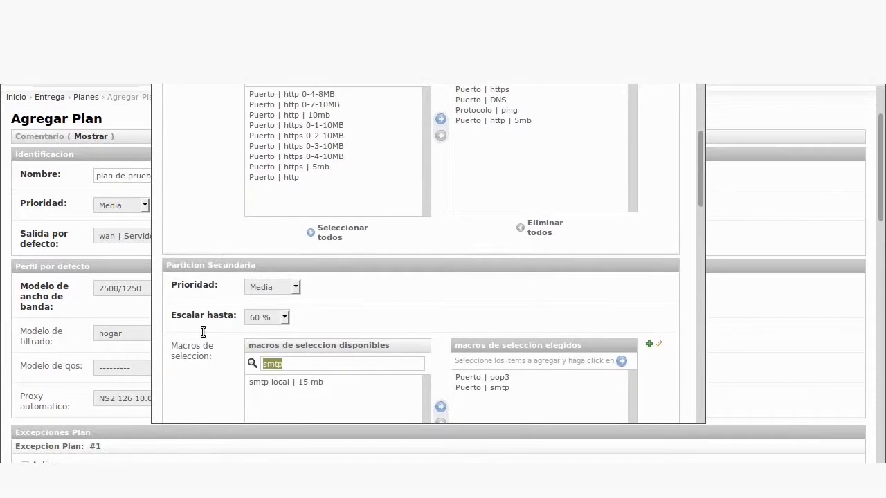
type("http")
left_click(283, 383)
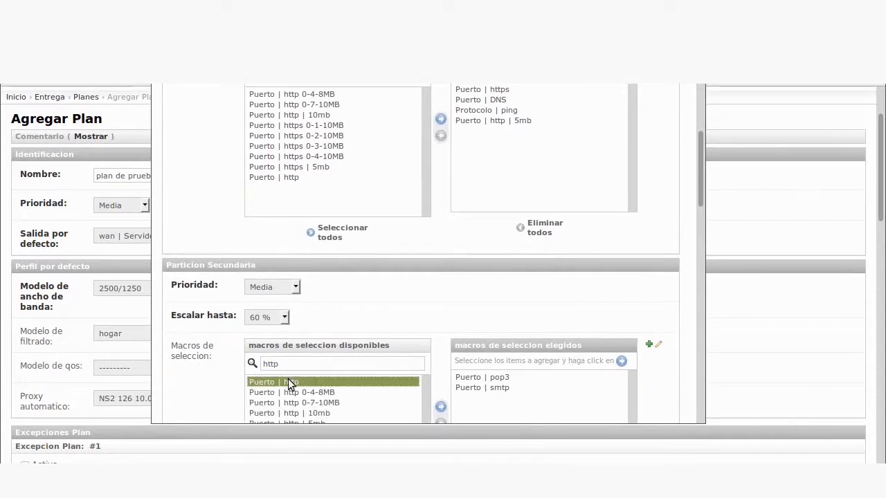
left_click(441, 407)
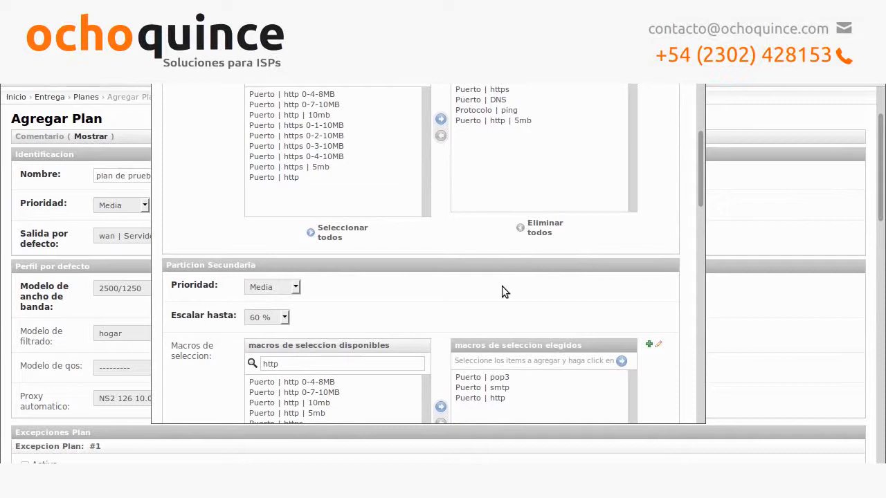
scroll(442, 299, "up", 3)
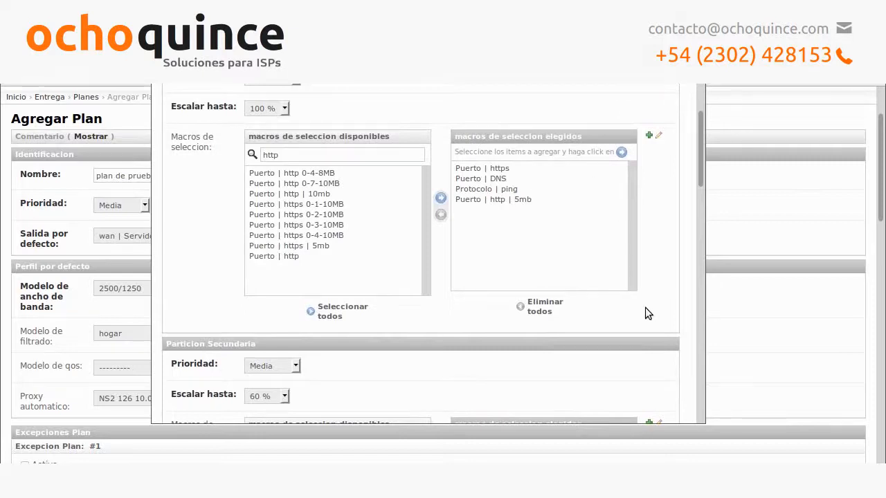
scroll(645, 308, "down", 1)
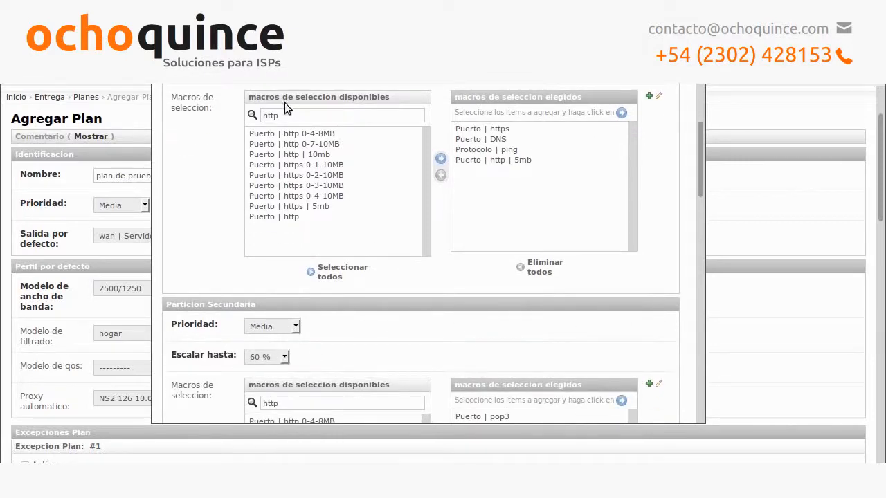
- Add the selection macro "Puerto | https 0-1-10MB" to the main partition's chosen macros
left_click(347, 165)
left_click(441, 159)
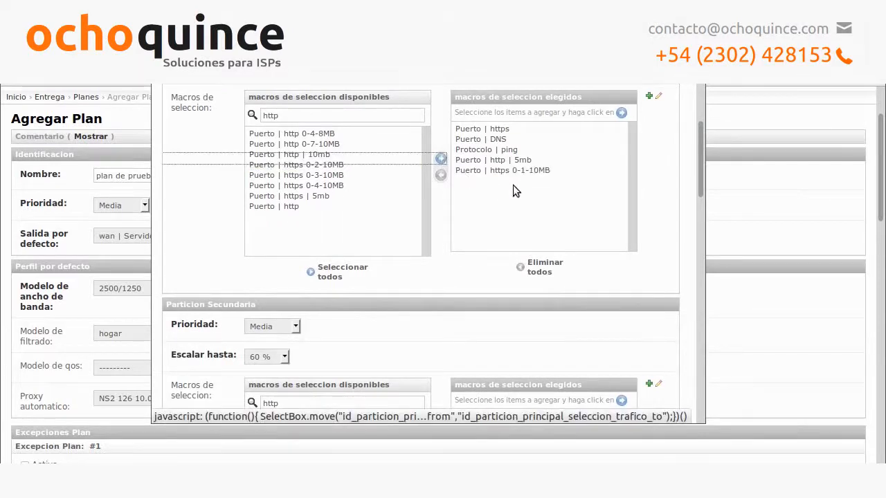
left_click(557, 171)
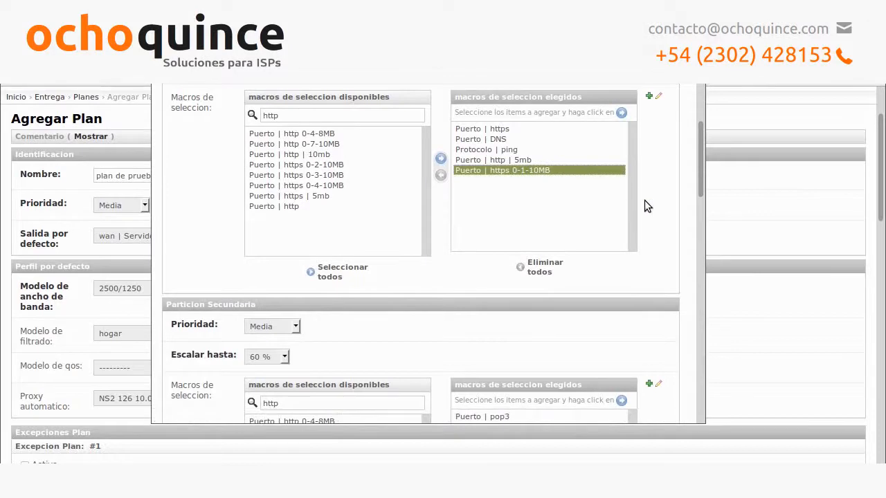
- Review the priorities, scaling limits and chosen macros of the main, secondary and remaining-traffic partitions in the new QoS profile
scroll(661, 226, "up", 1)
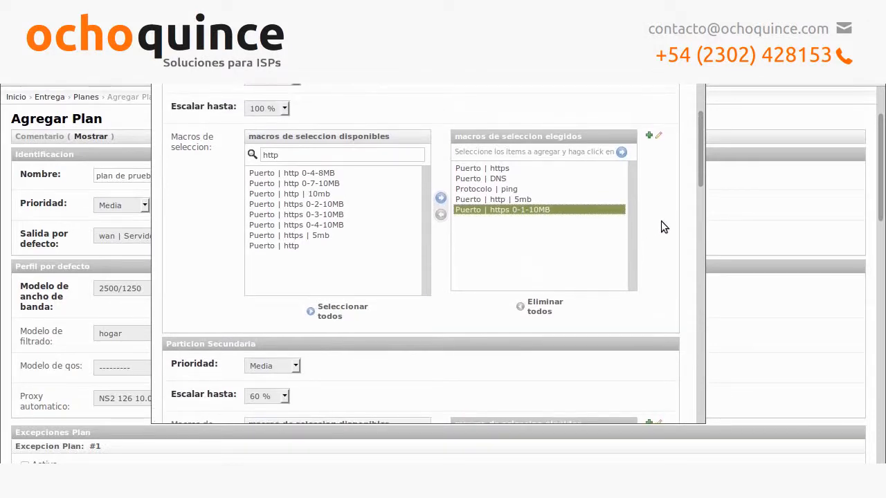
scroll(661, 221, "up", 1)
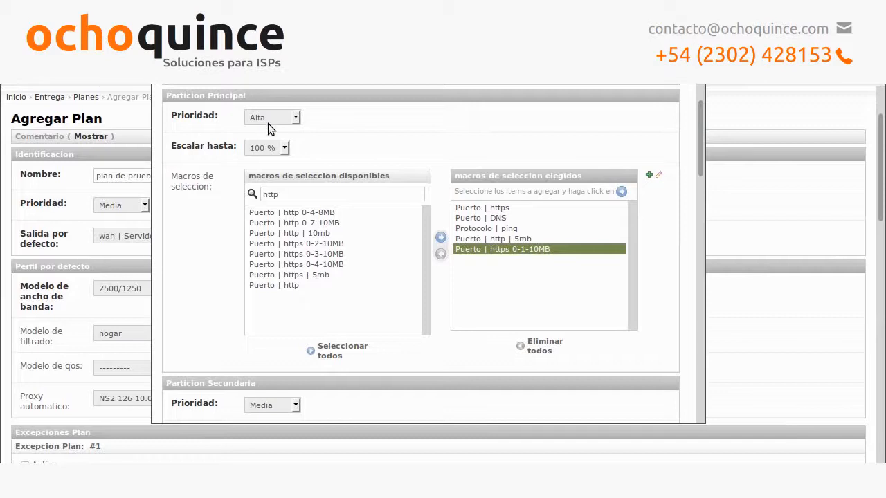
scroll(421, 368, "down", 1)
scroll(421, 368, "down", 5)
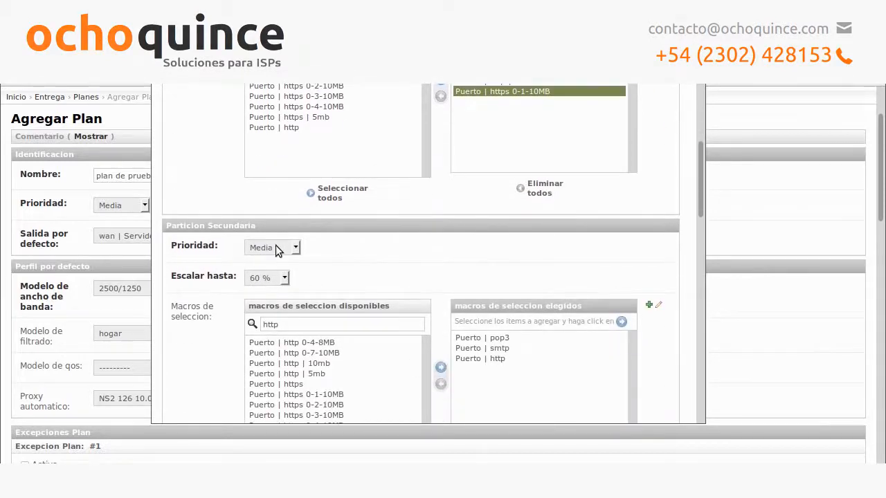
scroll(441, 262, "up", 5)
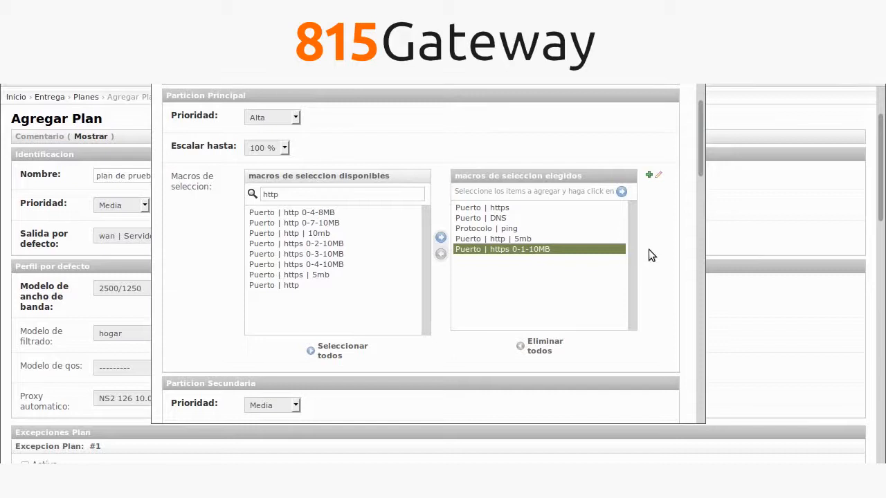
scroll(658, 254, "down", 5)
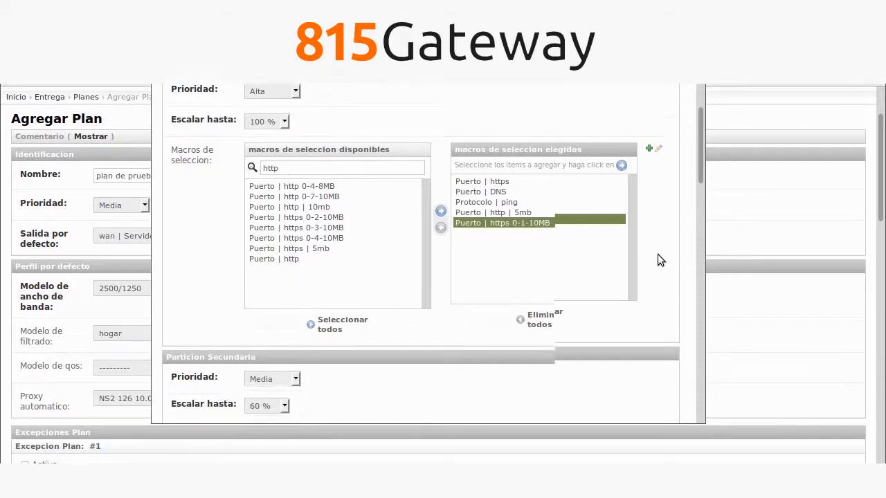
scroll(658, 262, "down", 3)
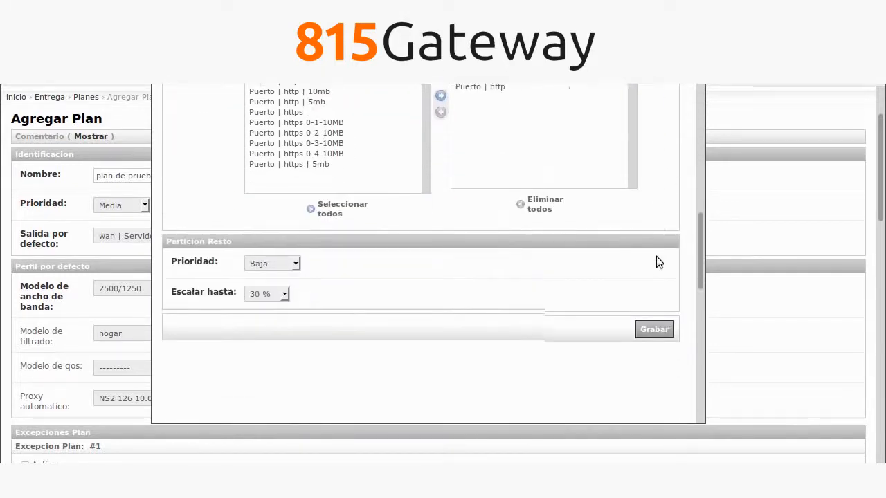
scroll(657, 262, "up", 3)
scroll(656, 257, "up", 5)
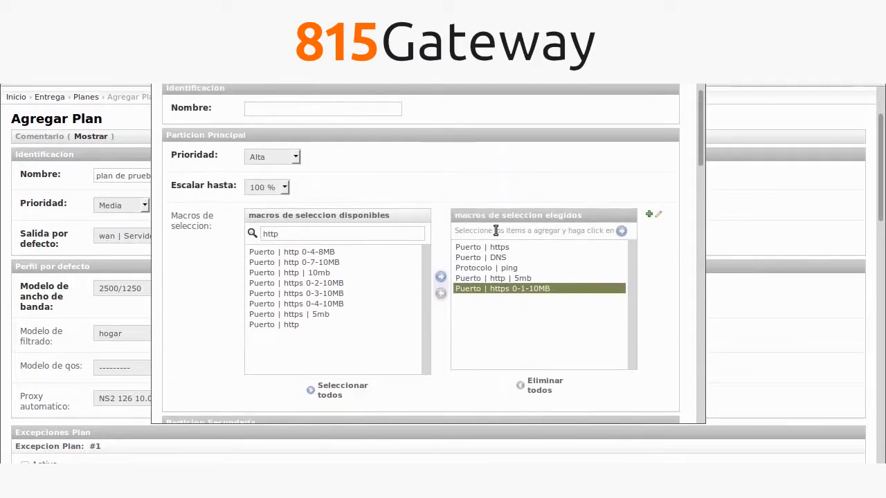
- Close the new QoS profile without saving and set the default profile's QoS model to "QoS Basico"
left_click(698, 46)
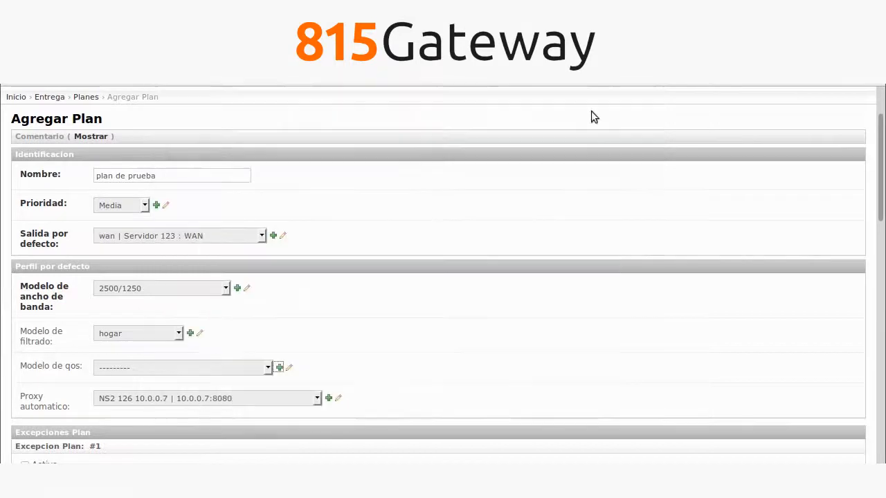
left_click(195, 369)
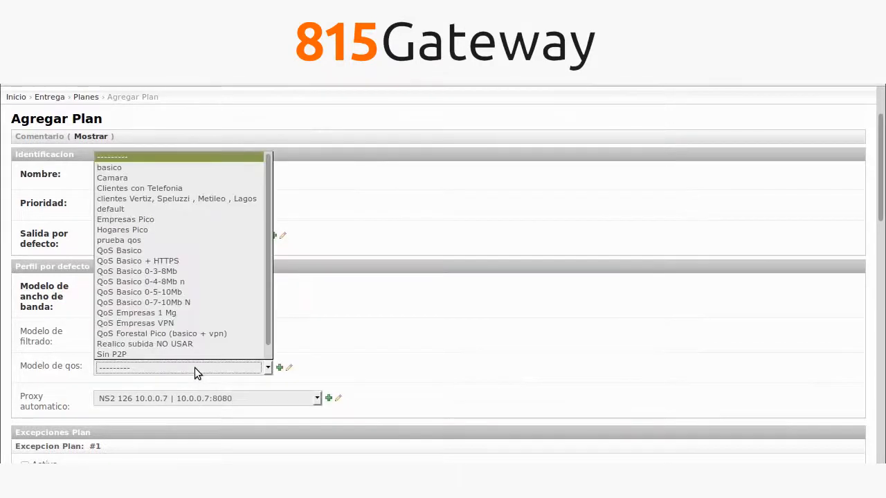
left_click(184, 251)
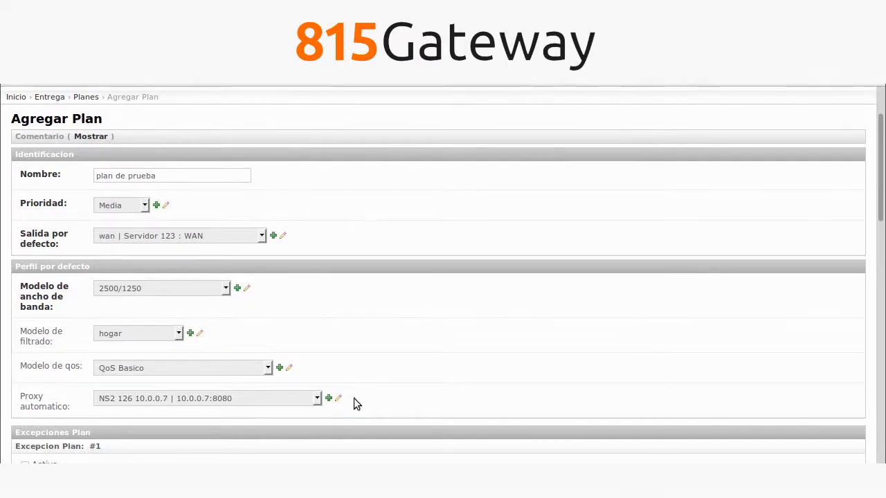
left_click_drag(97, 269, 14, 271)
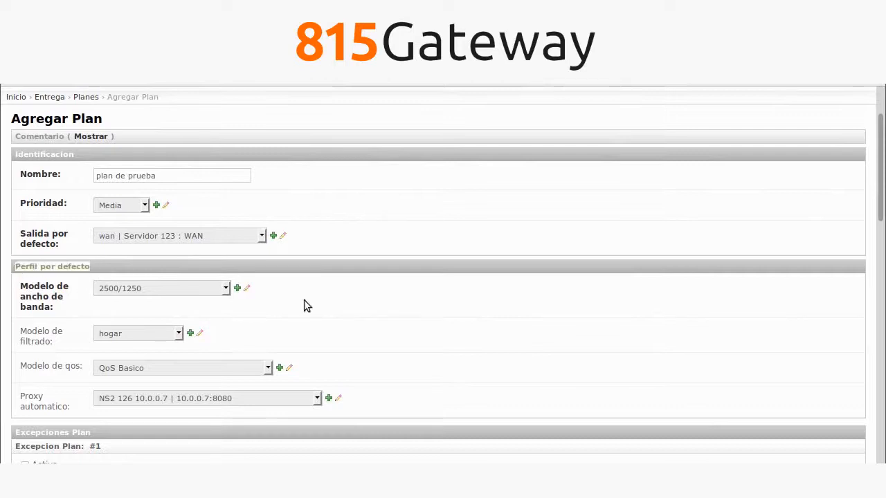
left_click(377, 319)
- Activate plan exception #1 with the period "Casa Fines de Semana" and the bandwidth model 4000/1250
scroll(380, 325, "down", 6)
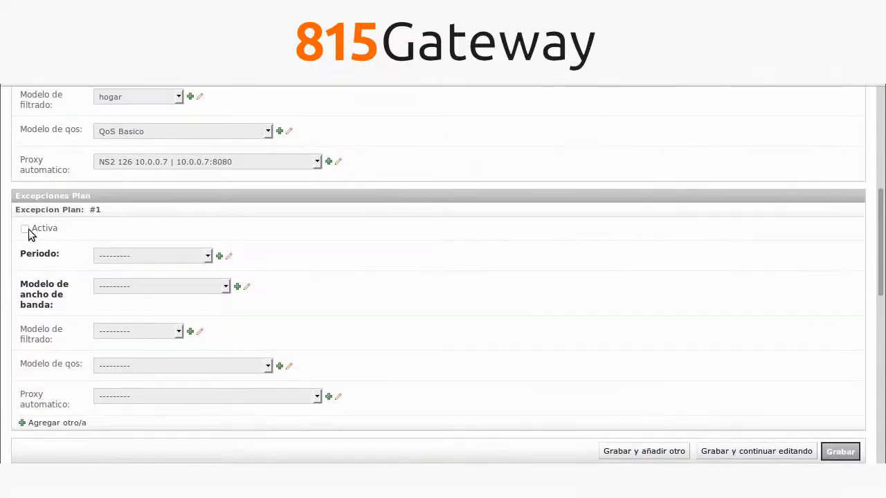
left_click(26, 230)
left_click(132, 255)
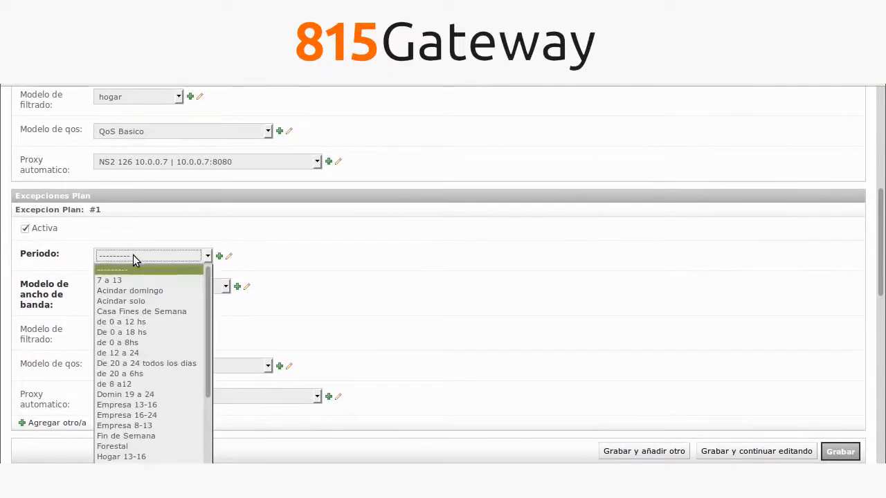
left_click(162, 310)
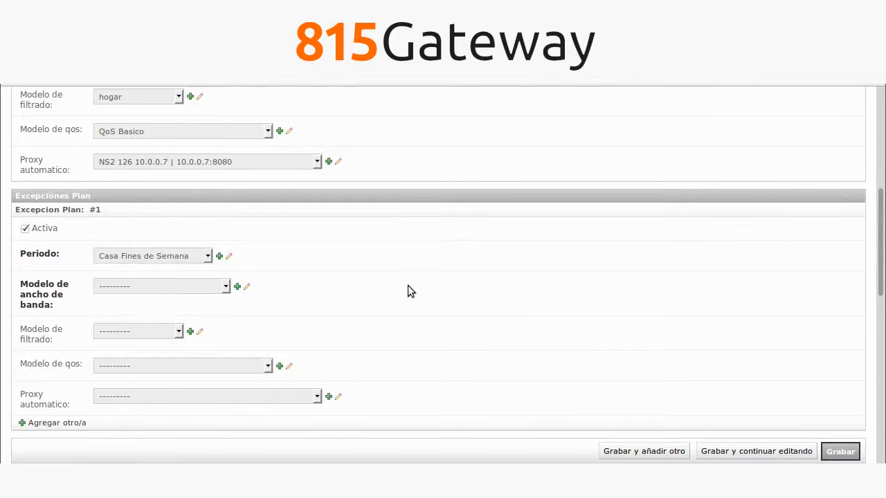
scroll(408, 287, "up", 2)
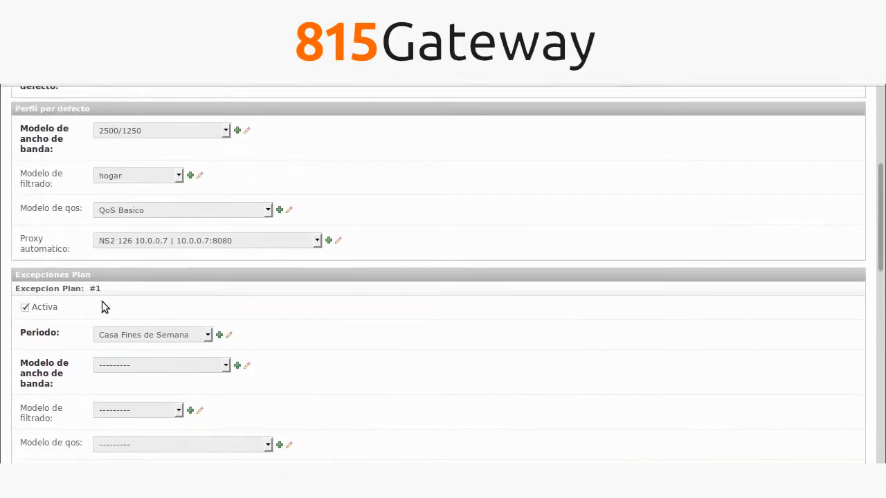
left_click(108, 367)
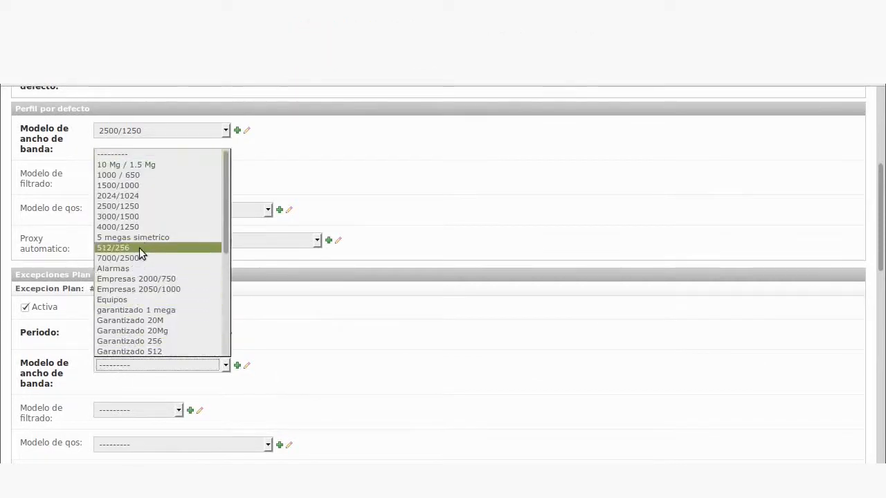
left_click(143, 227)
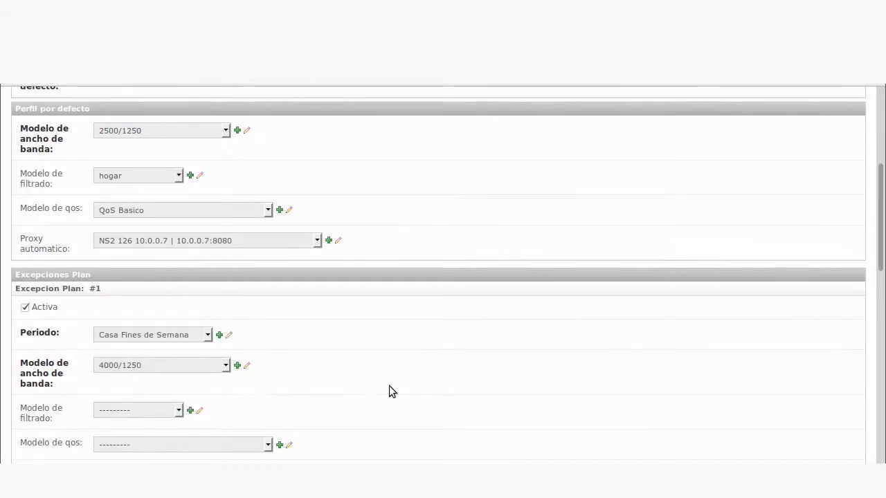
- Set exception #1's filtering model to "hogar" and its QoS model to "QoS Empresas 1 Mg"
scroll(373, 386, "down", 2)
left_click(163, 331)
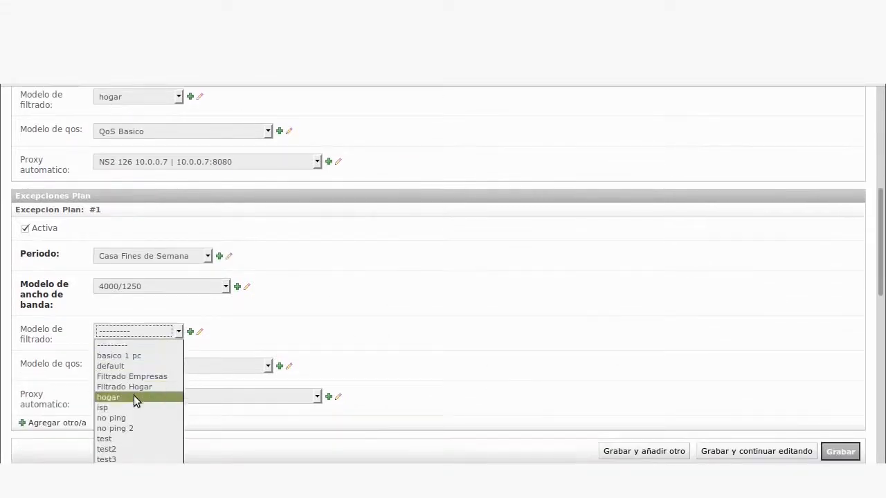
left_click(134, 397)
left_click(152, 365)
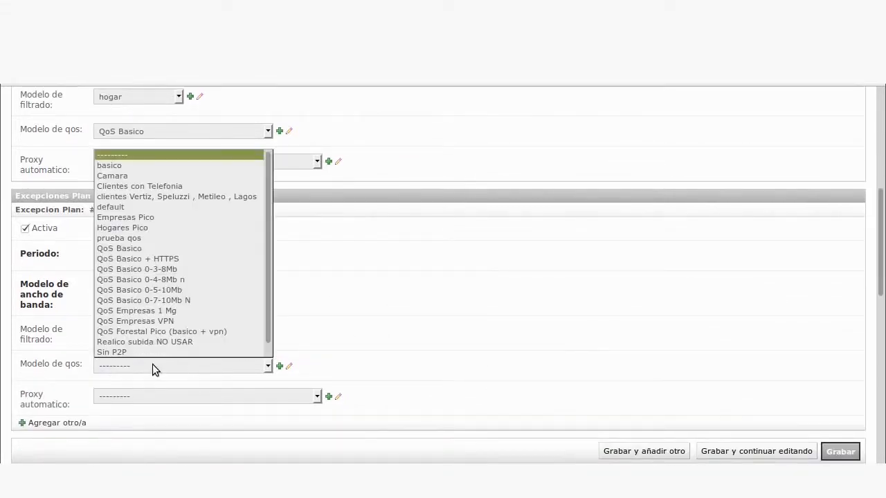
left_click(160, 311)
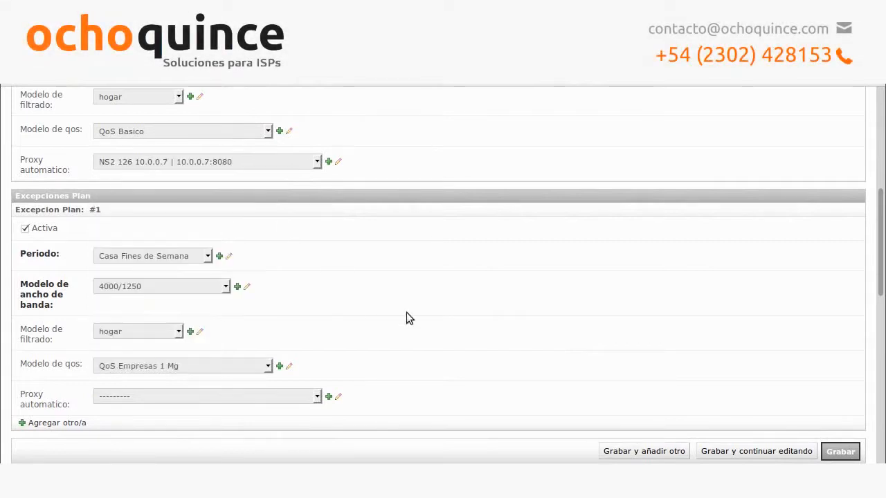
- Add a second exception entry to the plan
left_click(71, 423)
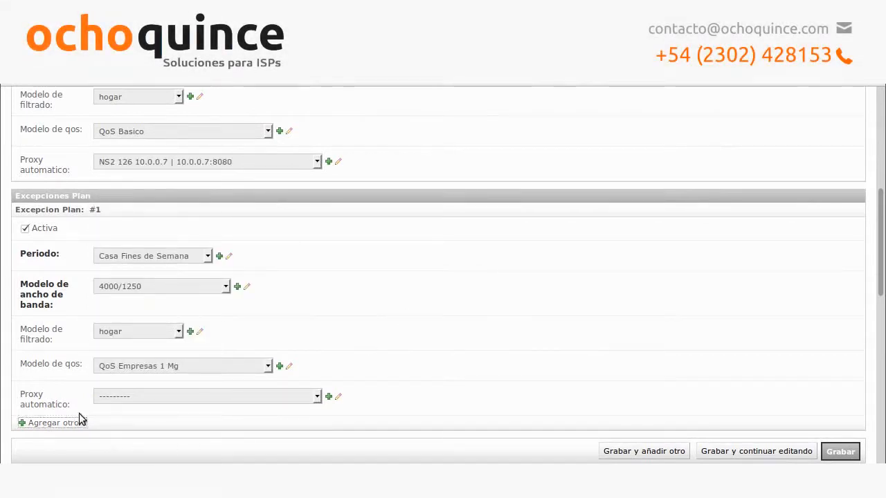
scroll(343, 326, "down", 2)
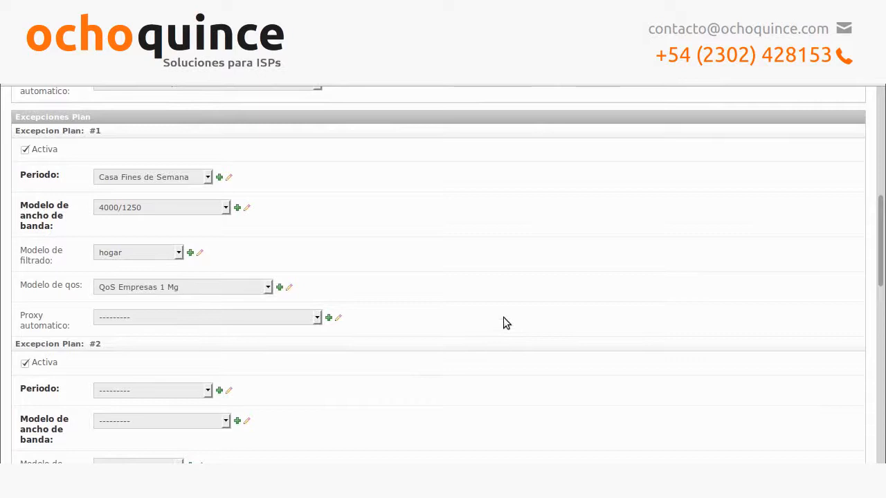
scroll(504, 319, "up", 2)
scroll(504, 320, "up", 5)
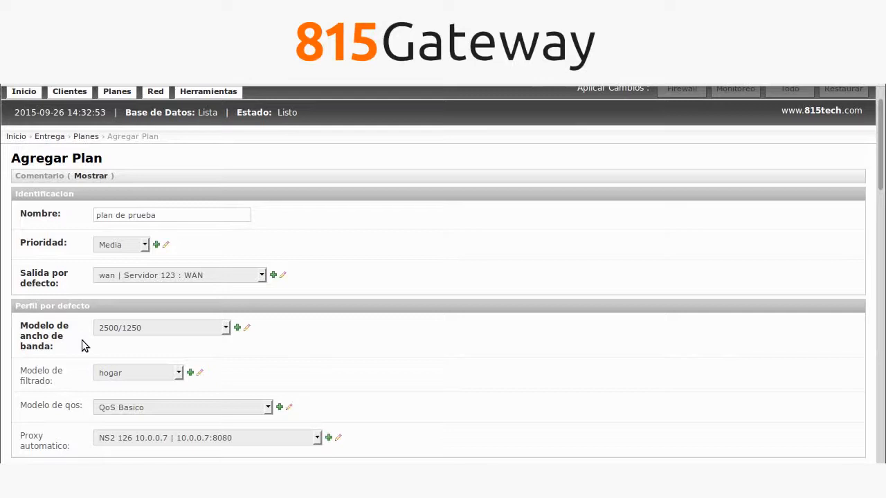
scroll(81, 340, "down", 1)
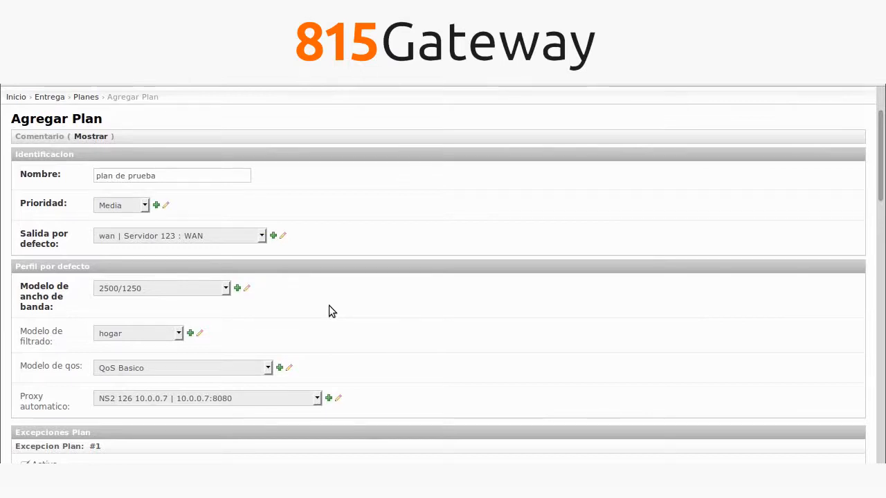
scroll(449, 330, "up", 1)
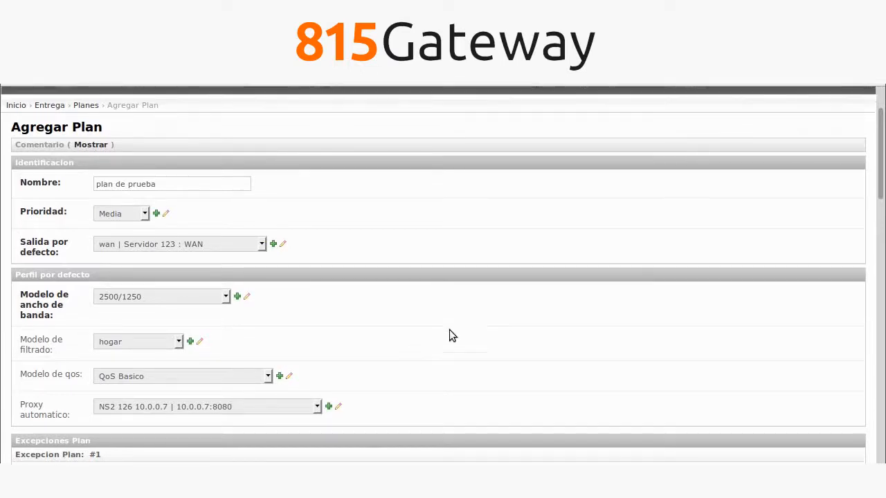
scroll(449, 335, "up", 1)
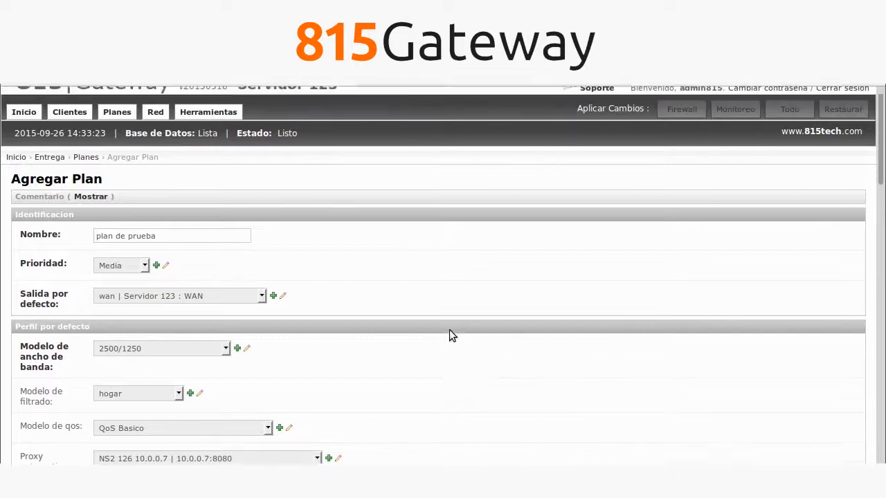